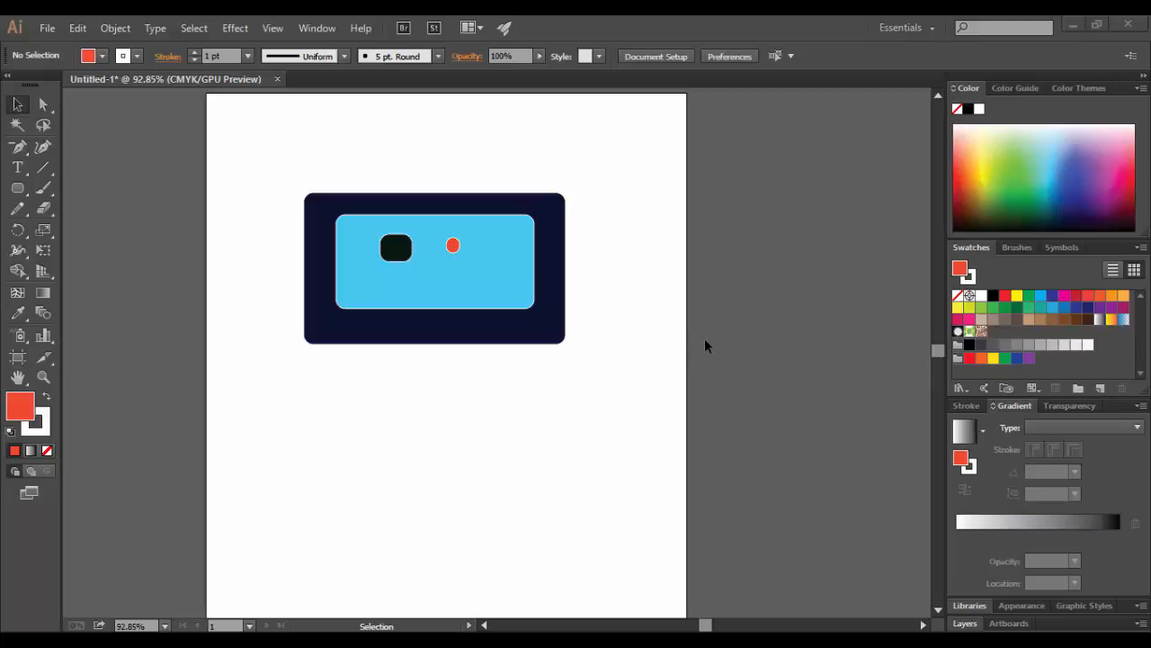
# - Select the black, light blue, navy and red shapes one at a time with the Selection tool to check they are separate
pyautogui.click(19, 105)
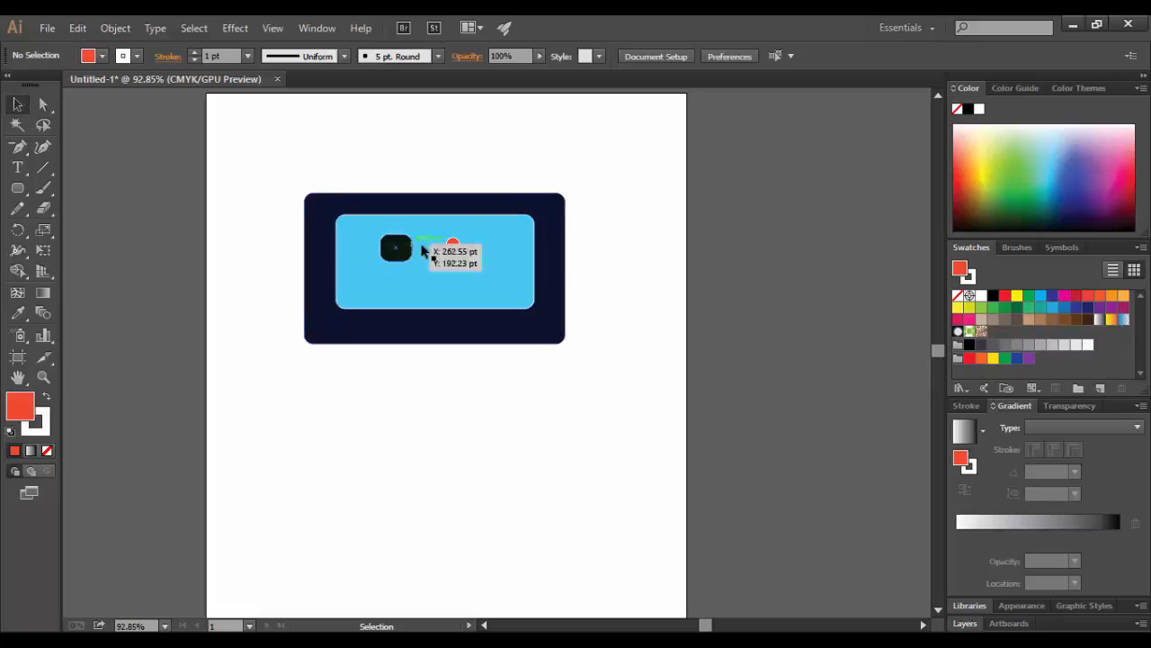
pyautogui.click(452, 245)
pyautogui.click(403, 247)
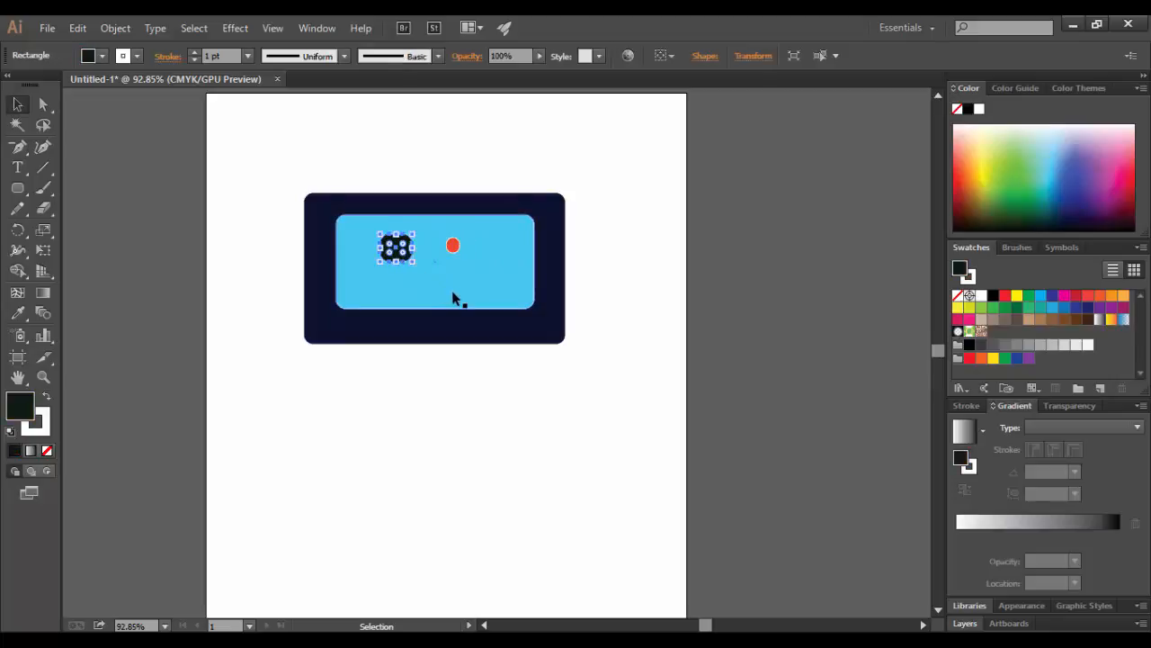
pyautogui.click(453, 300)
pyautogui.click(527, 327)
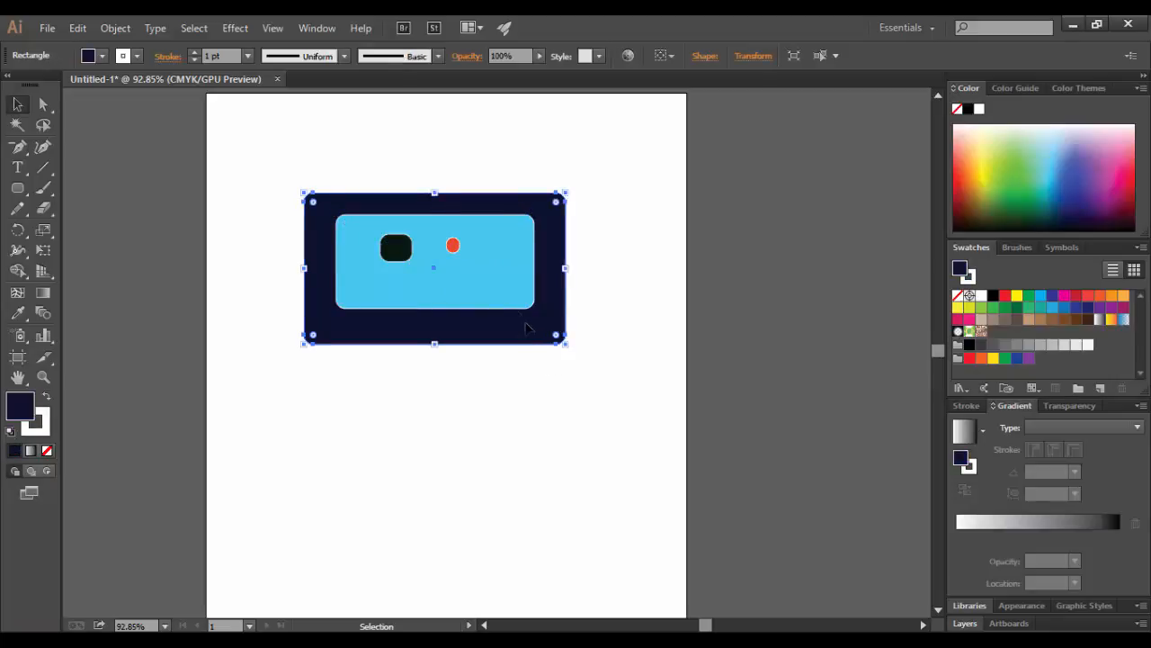
pyautogui.click(476, 257)
pyautogui.moveTo(453, 245); pyautogui.dragTo(414, 258)
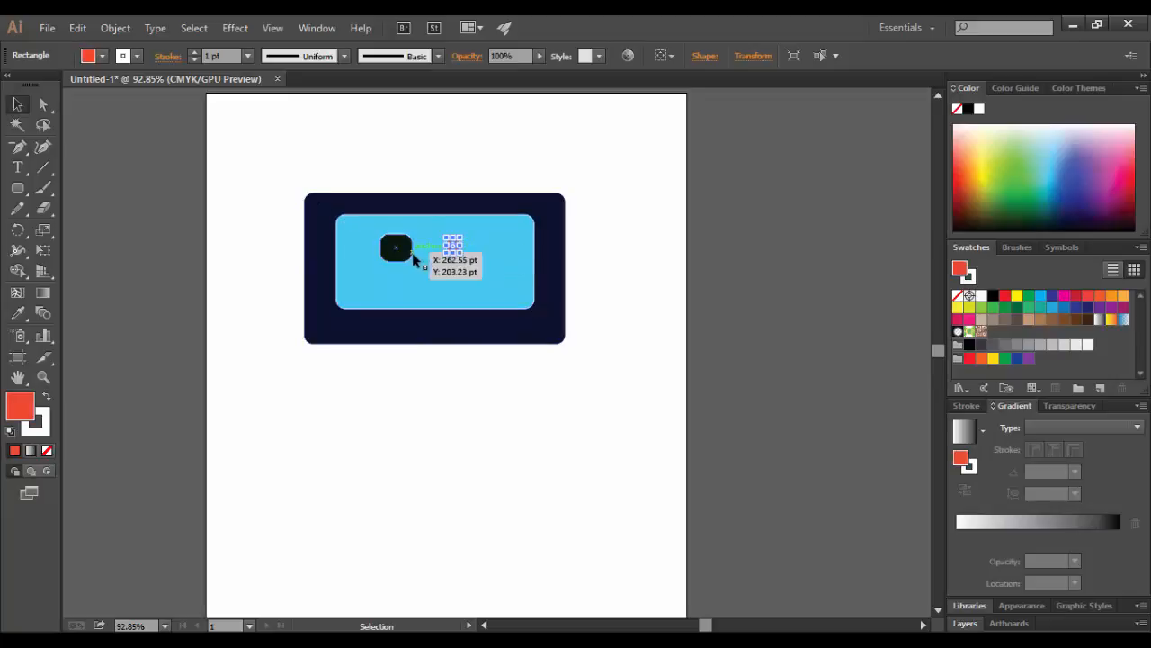
# - Group the black rounded square and the small red shape together
pyautogui.click(404, 250)
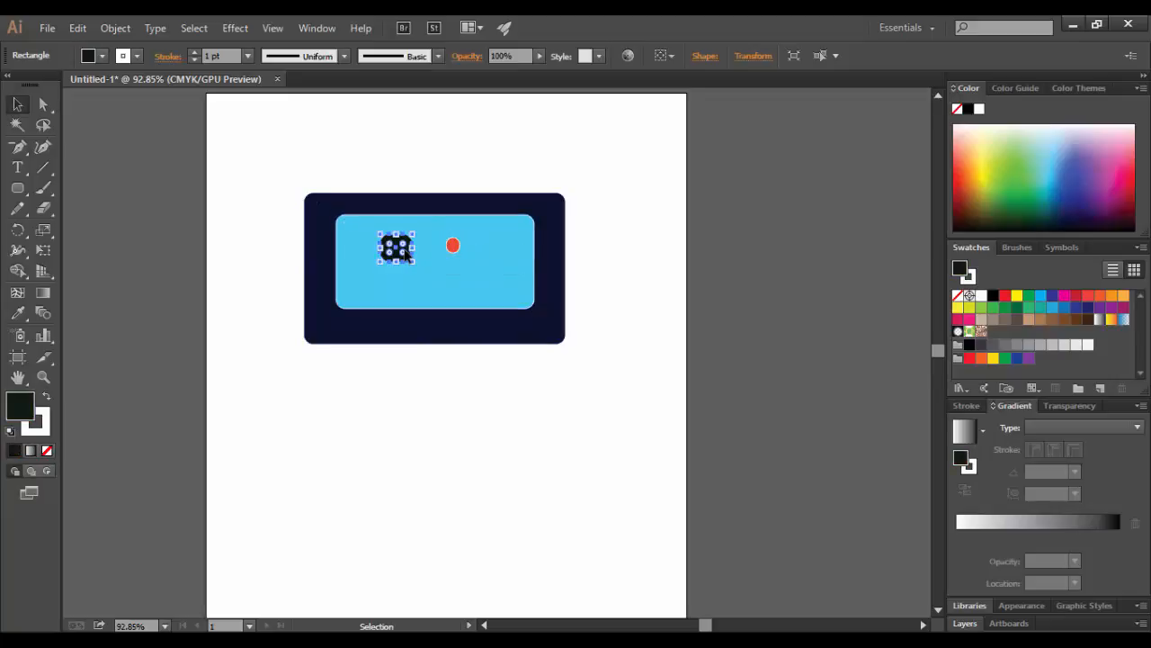
pyautogui.keyDown('shift'); pyautogui.click(455, 247); pyautogui.keyUp('shift')
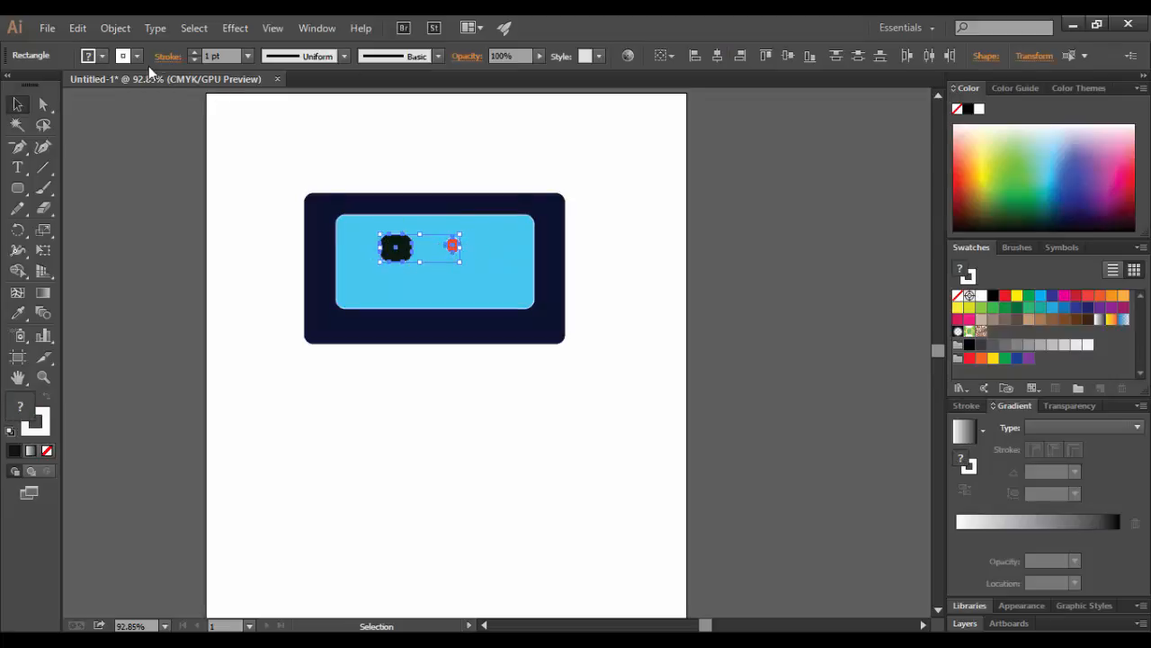
pyautogui.click(127, 30)
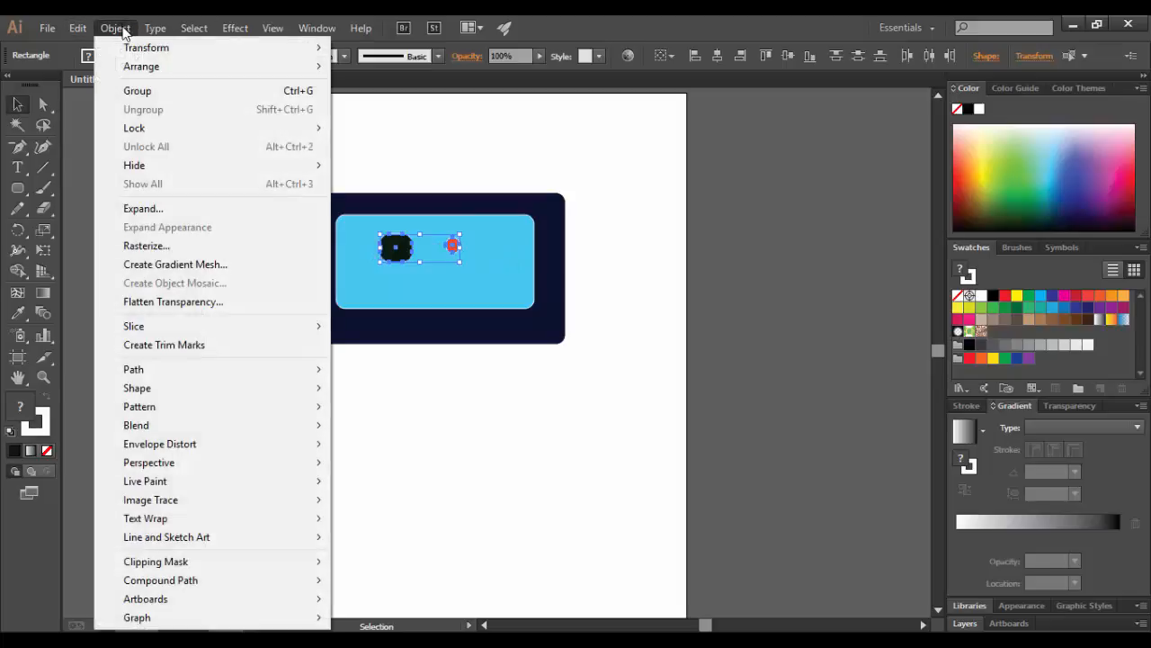
pyautogui.click(144, 90)
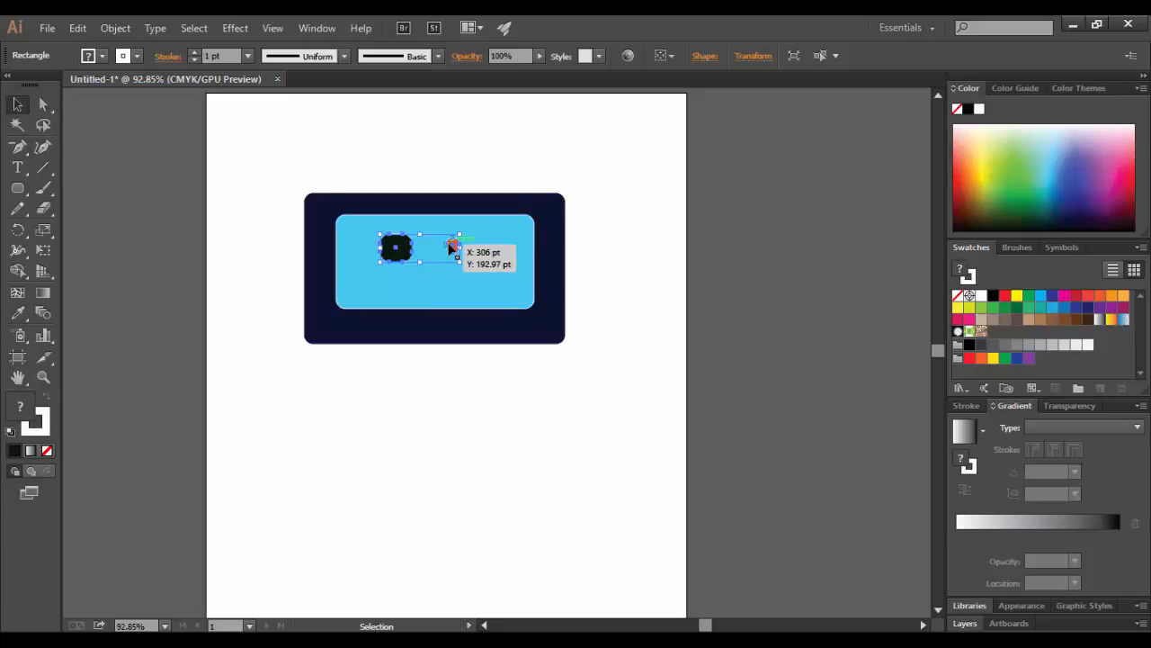
# - Add the light blue rectangle to the selection and group it with the black and red shapes' group
pyautogui.keyDown('shift'); pyautogui.click(512, 285); pyautogui.keyUp('shift')
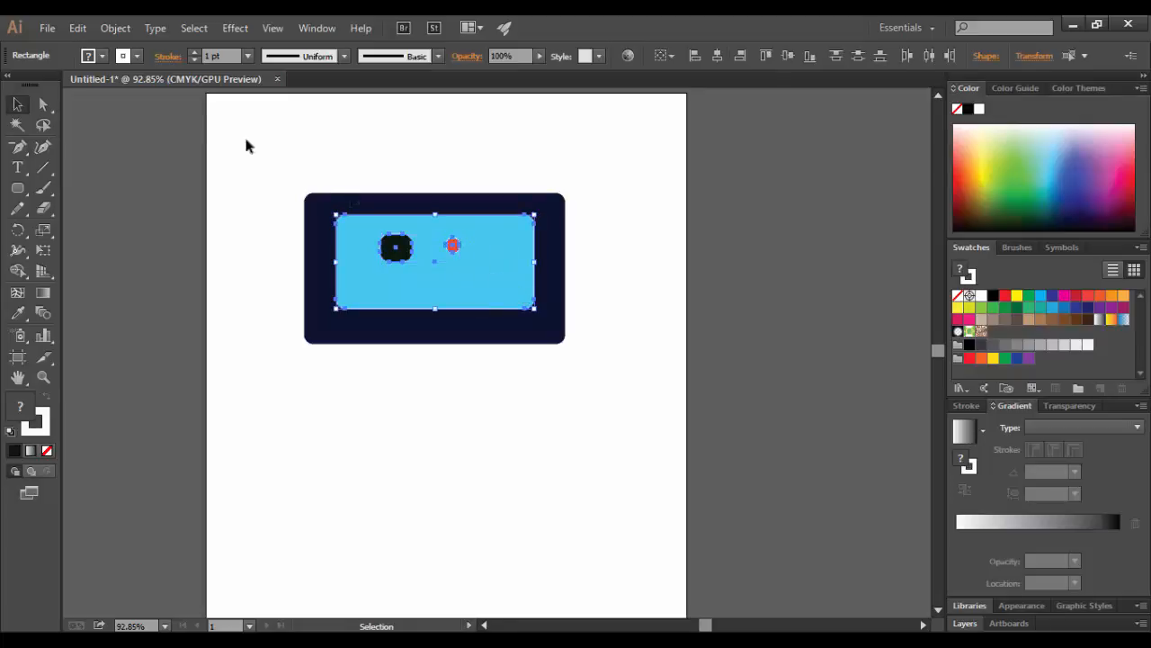
pyautogui.click(121, 28)
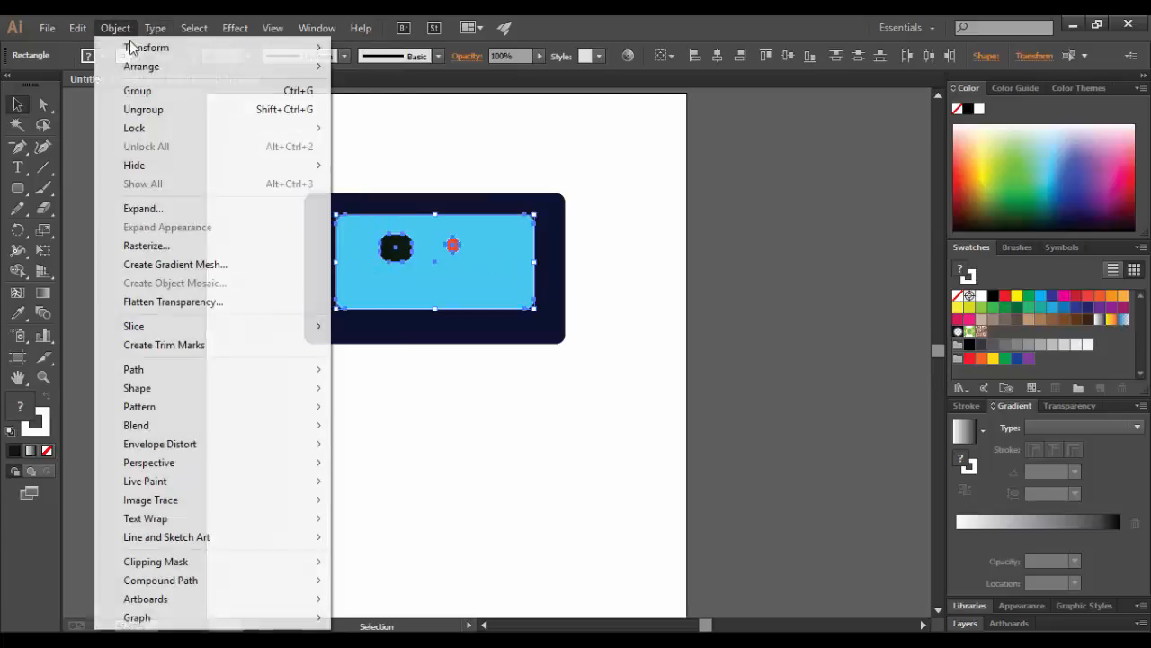
pyautogui.click(137, 91)
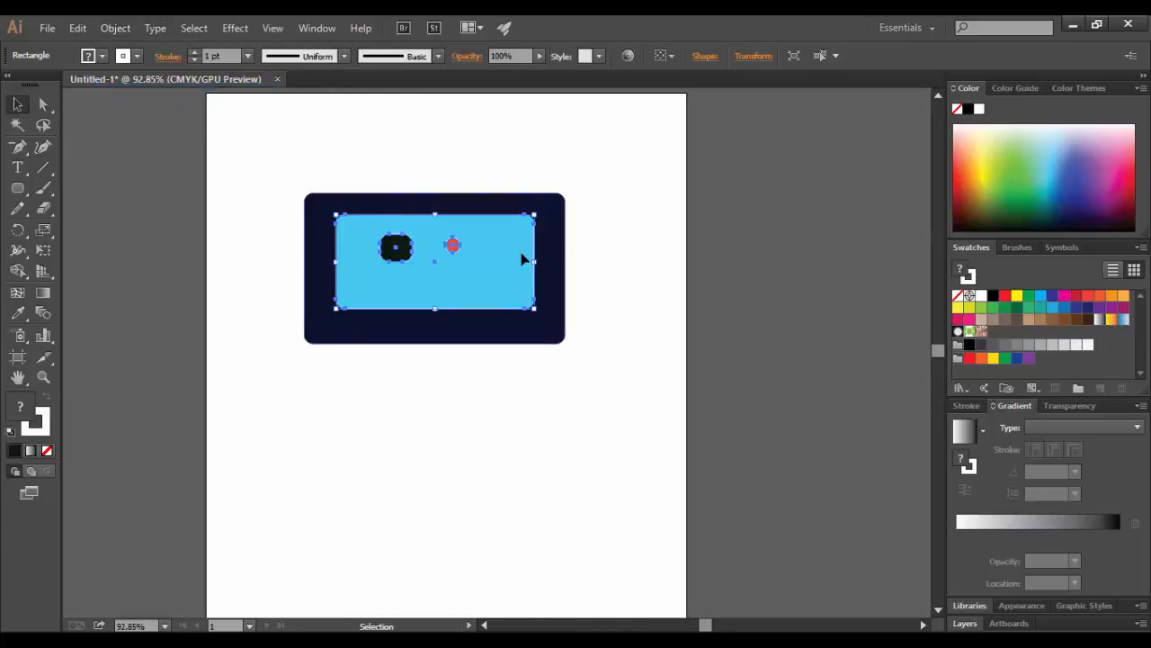
# - Group the navy background rectangle with the nested light blue group, and clear the selection
pyautogui.keyDown('shift'); pyautogui.click(561, 261); pyautogui.keyUp('shift')
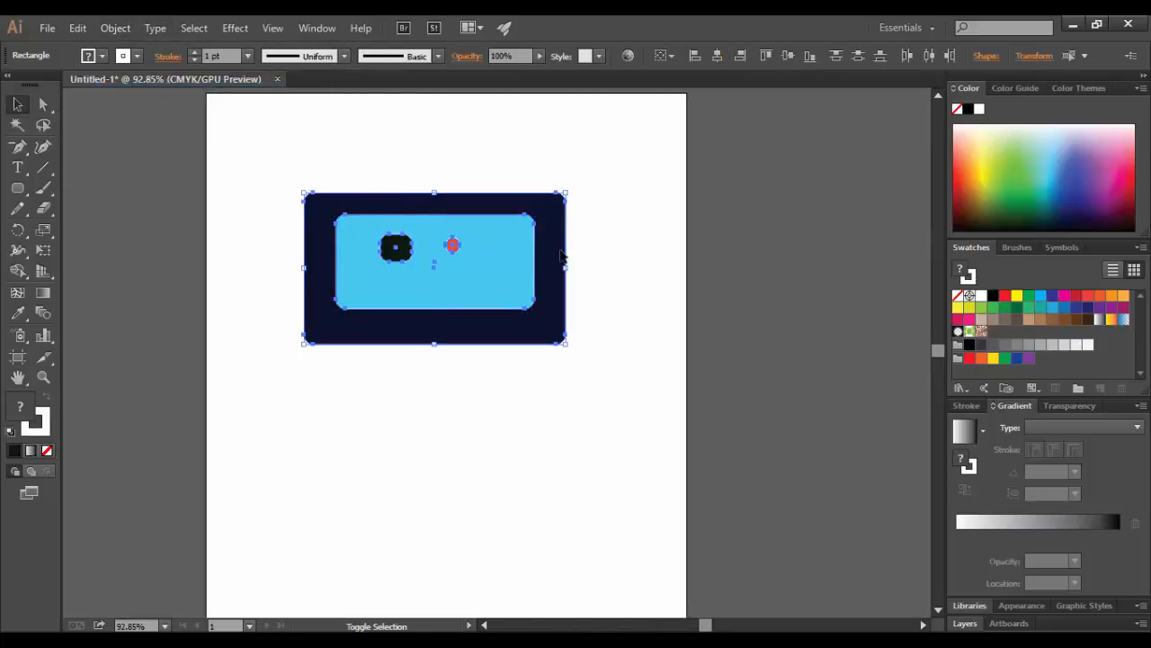
pyautogui.click(117, 28)
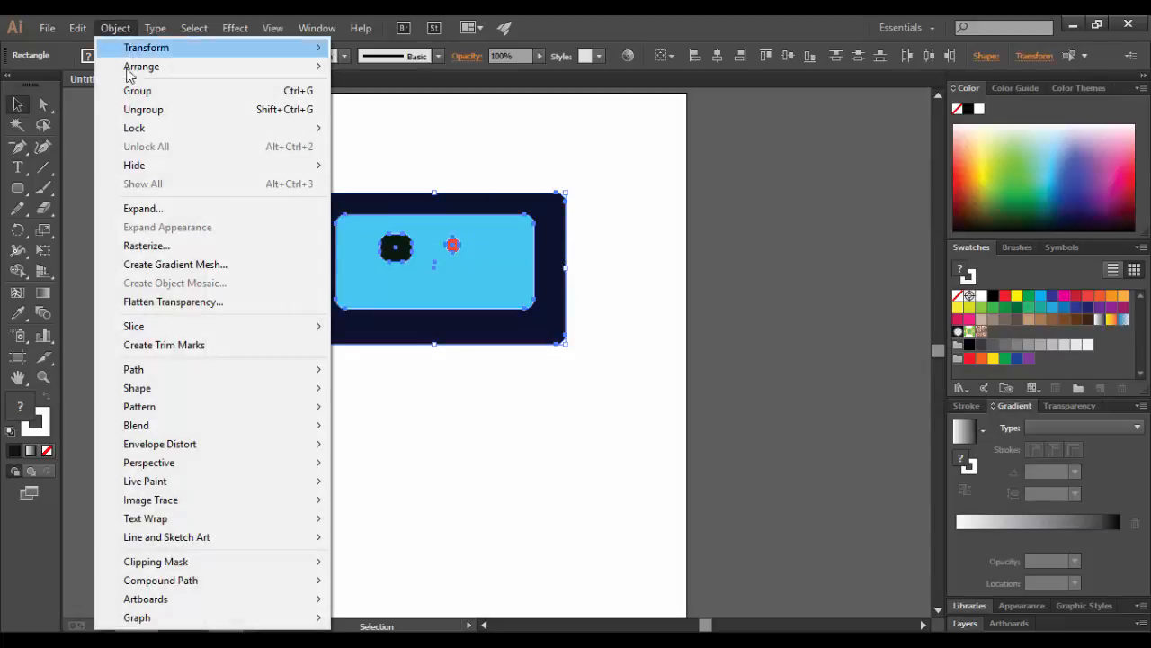
pyautogui.click(136, 91)
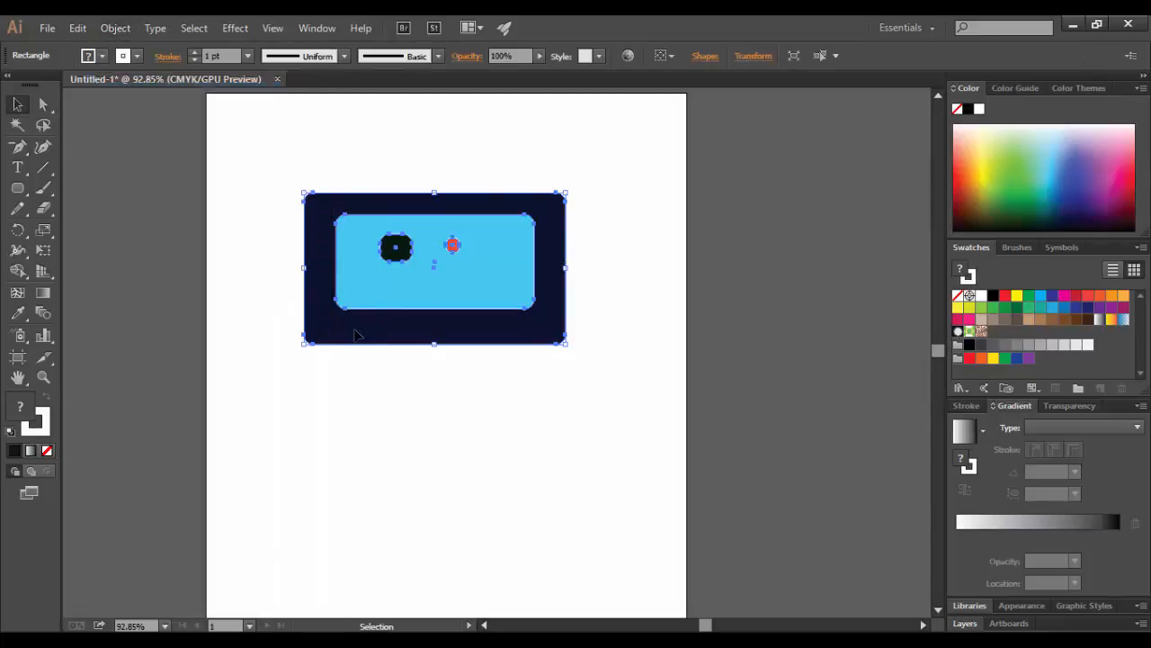
pyautogui.click(117, 28)
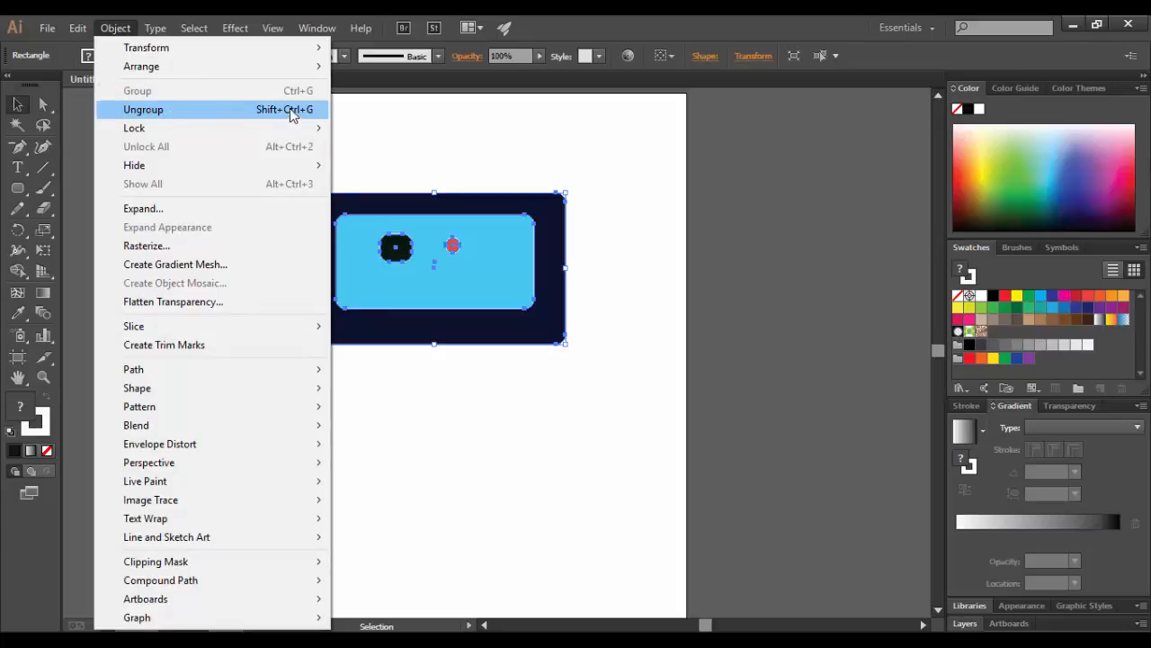
pyautogui.click(440, 131)
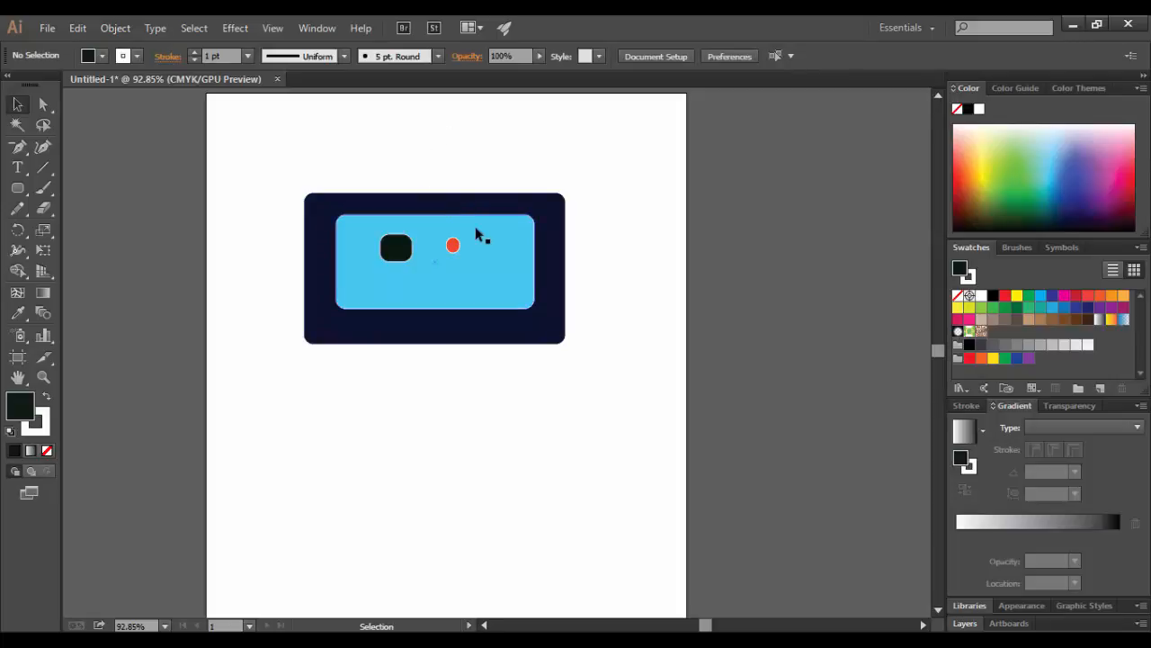
# - Move the entire nested group slightly down and to the right on the artboard, and deselect it
pyautogui.moveTo(490, 214); pyautogui.dragTo(558, 185)
pyautogui.moveTo(580, 295); pyautogui.dragTo(526, 340)
pyautogui.click(523, 394)
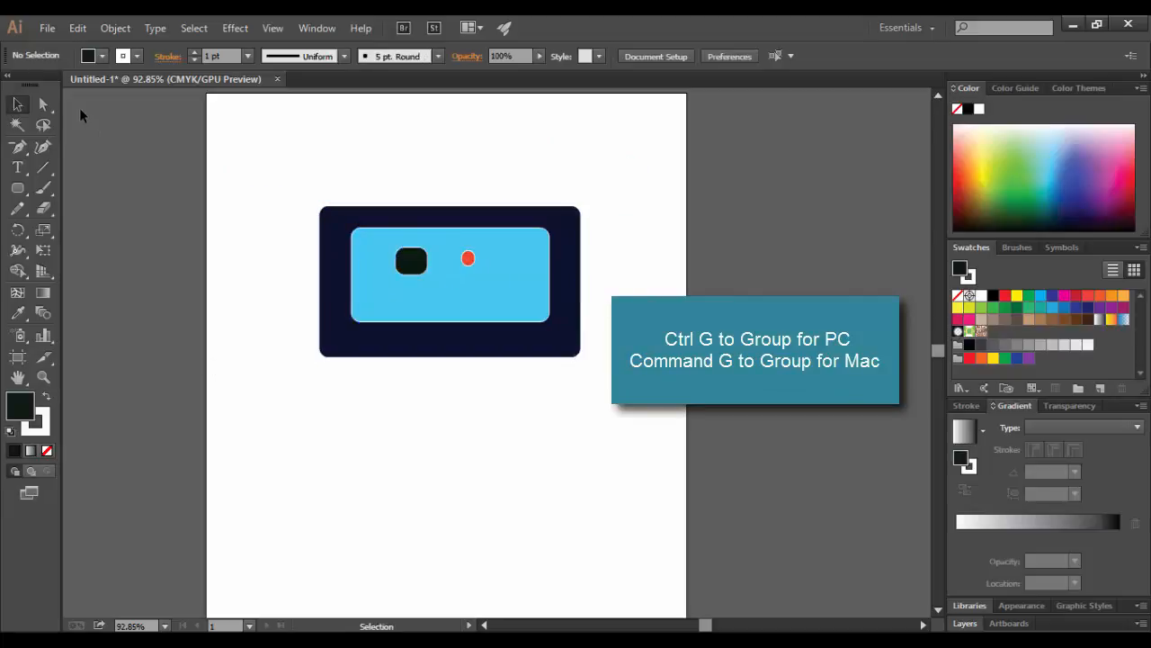
# - Isolate the outer group and shift the light blue panel's subgroup slightly up and left inside the navy rectangle
pyautogui.doubleClick(423, 269)
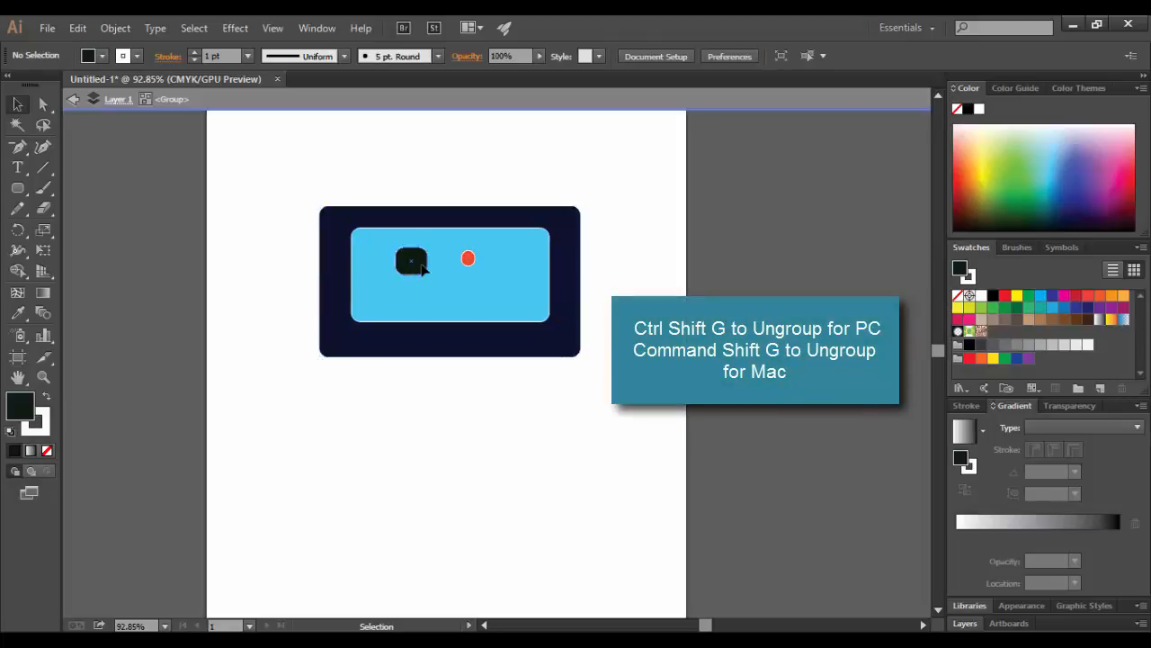
pyautogui.click(423, 268)
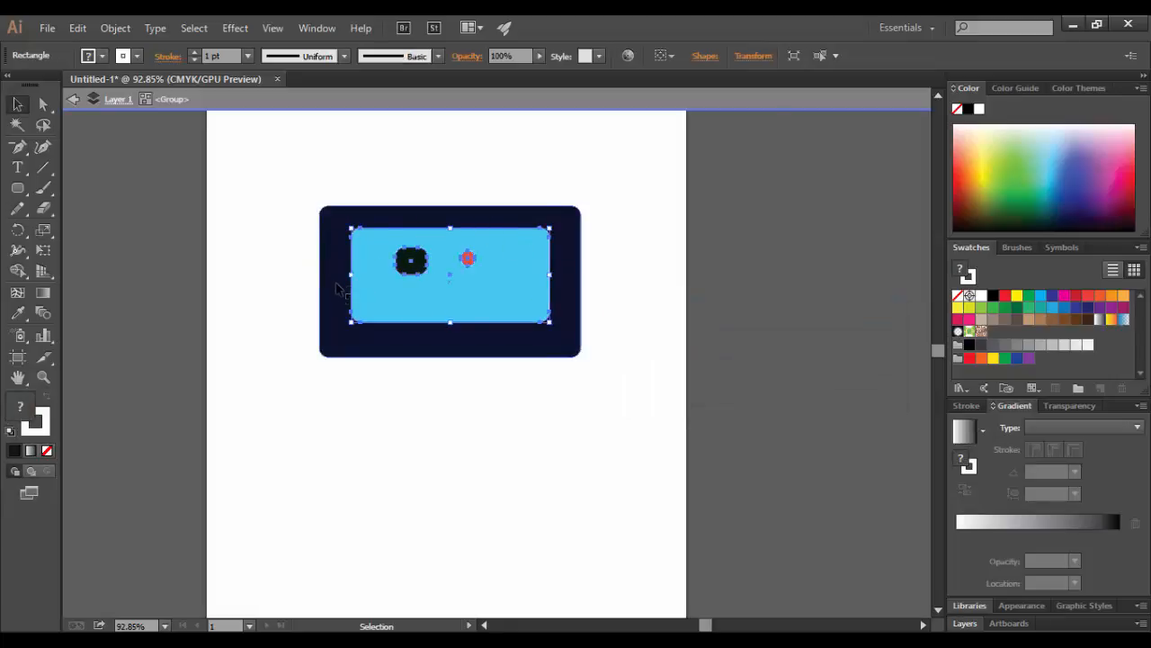
pyautogui.moveTo(445, 264)
pyautogui.mouseDown()
pyautogui.moveTo(411, 261)
pyautogui.moveTo(409, 279)
pyautogui.moveTo(440, 271)
pyautogui.mouseUp()
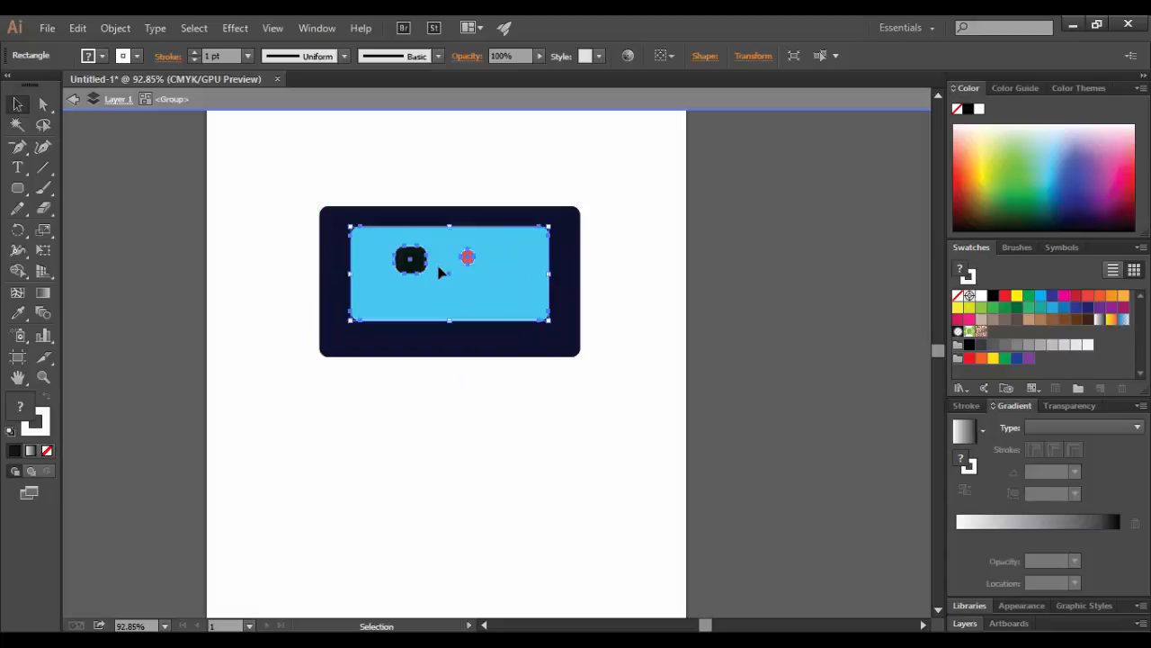
# - Isolate the light blue subgroup, move the black and red pair slightly up and left, and exit isolation mode
pyautogui.doubleClick(419, 264)
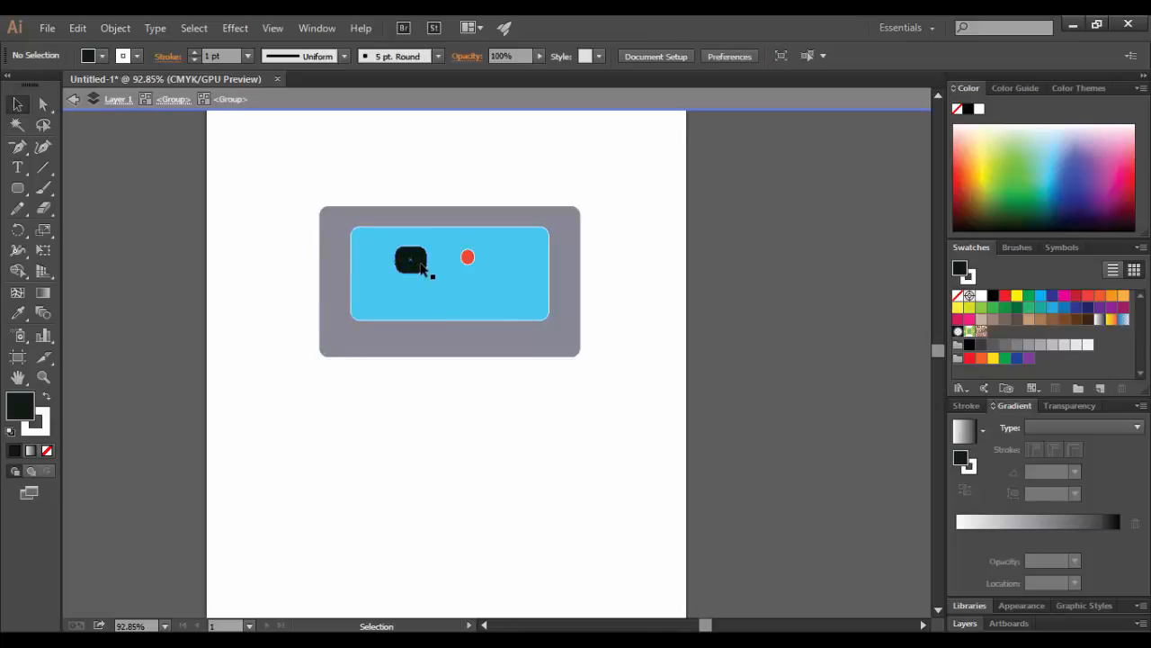
pyautogui.moveTo(432, 257)
pyautogui.mouseDown()
pyautogui.moveTo(453, 282)
pyautogui.moveTo(441, 268)
pyautogui.moveTo(420, 272)
pyautogui.moveTo(411, 252)
pyautogui.moveTo(418, 259)
pyautogui.mouseUp()
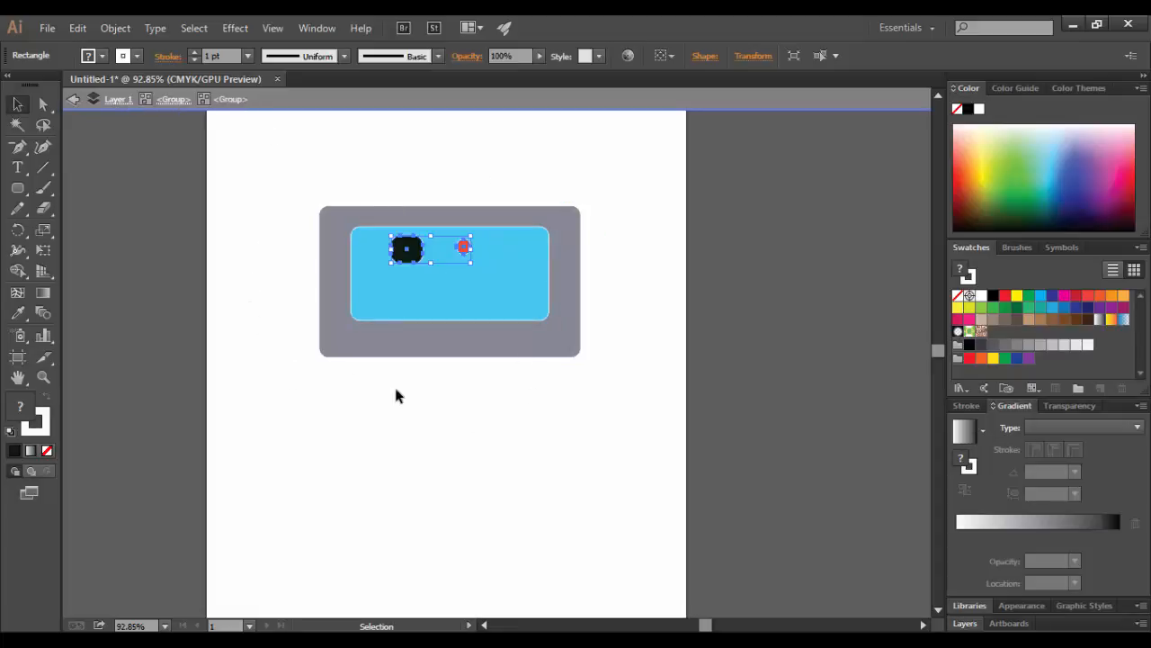
pyautogui.doubleClick(278, 376)
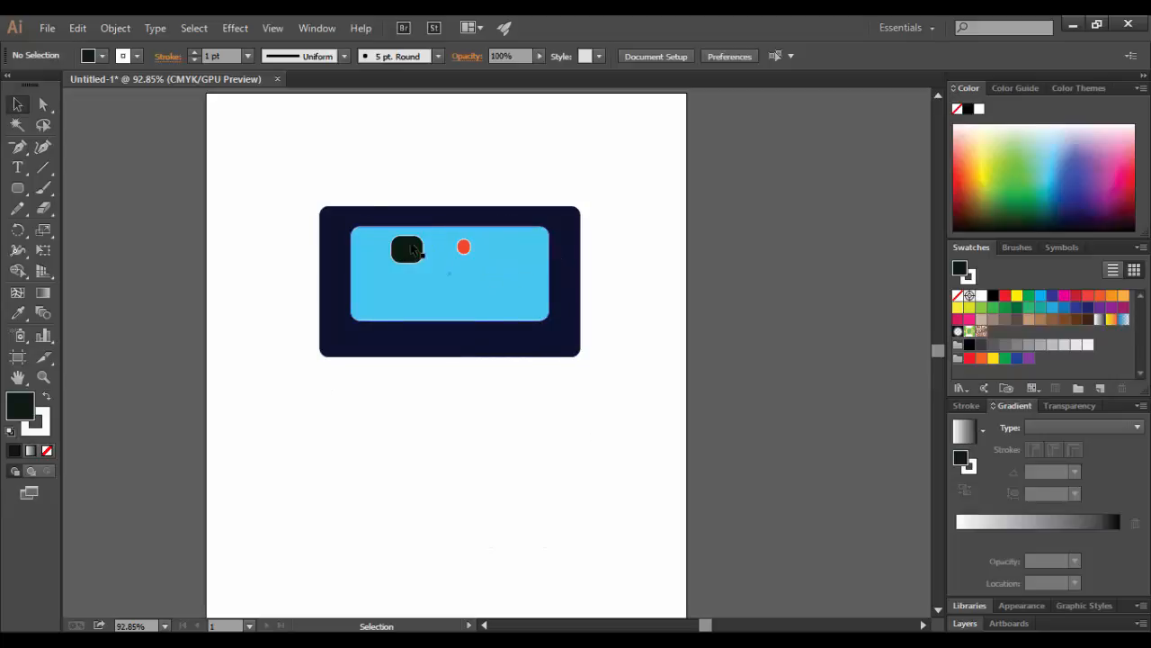
# - Detach the Direct Selection tool set as a floating palette and place it over the artboard's upper-left corner
pyautogui.click(47, 102)
pyautogui.moveTo(64, 108); pyautogui.dragTo(224, 120)
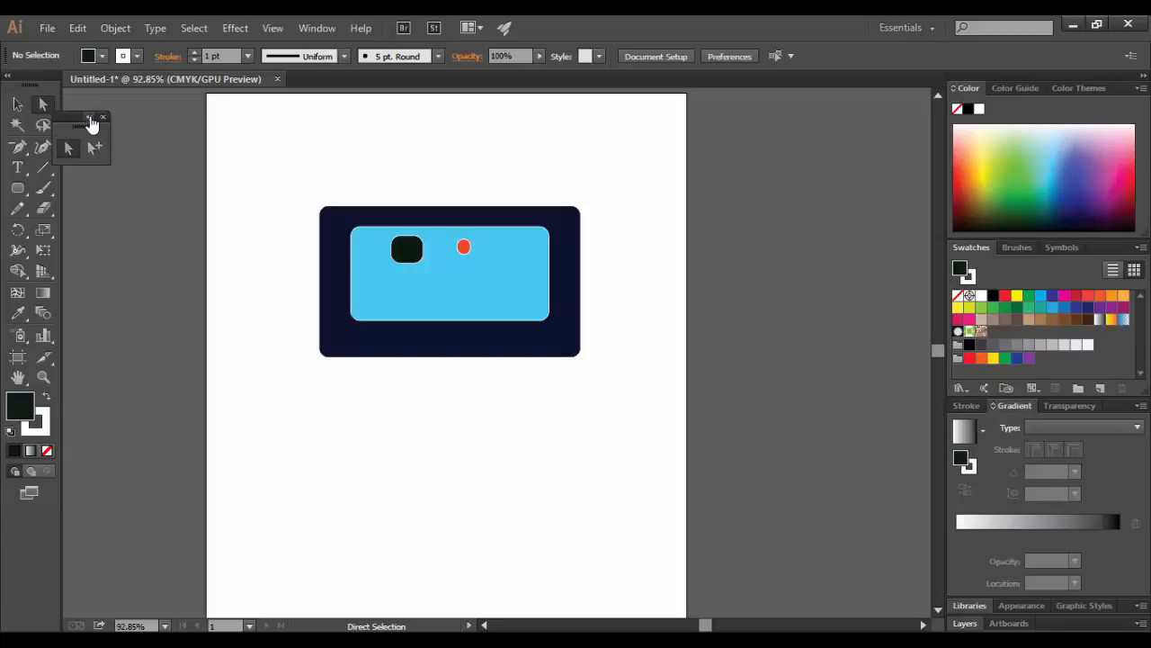
pyautogui.moveTo(68, 124); pyautogui.dragTo(212, 118)
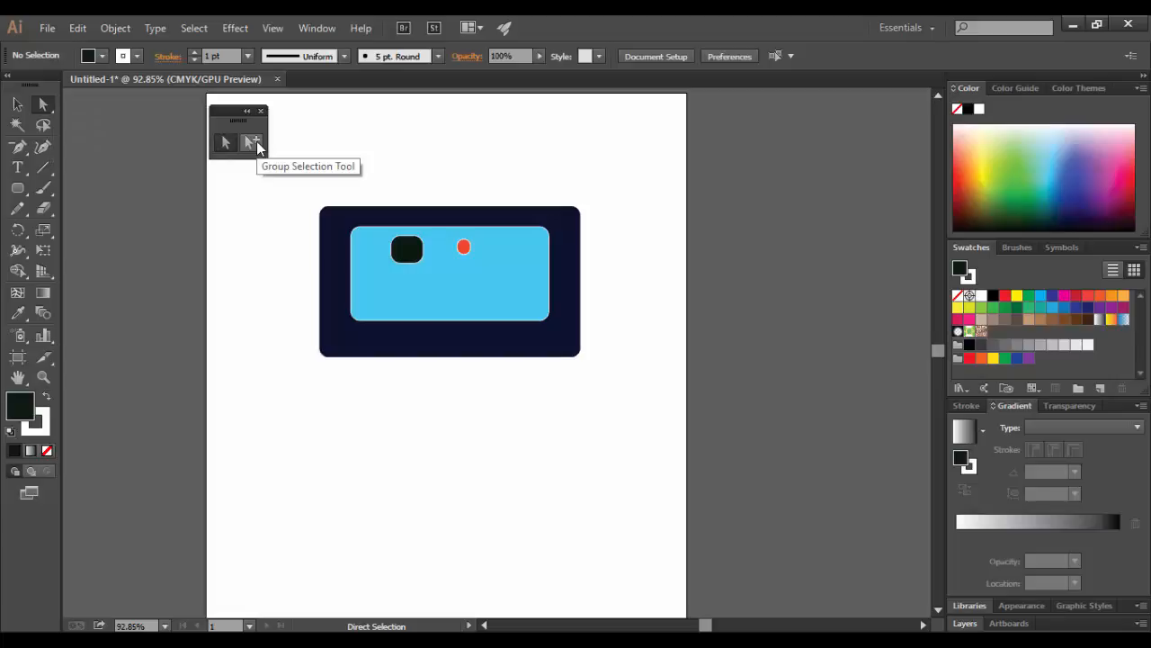
# - Use the Group Selection tool to select the black, red, light blue and navy shapes individually within their groups
pyautogui.click(256, 141)
pyautogui.click(411, 247)
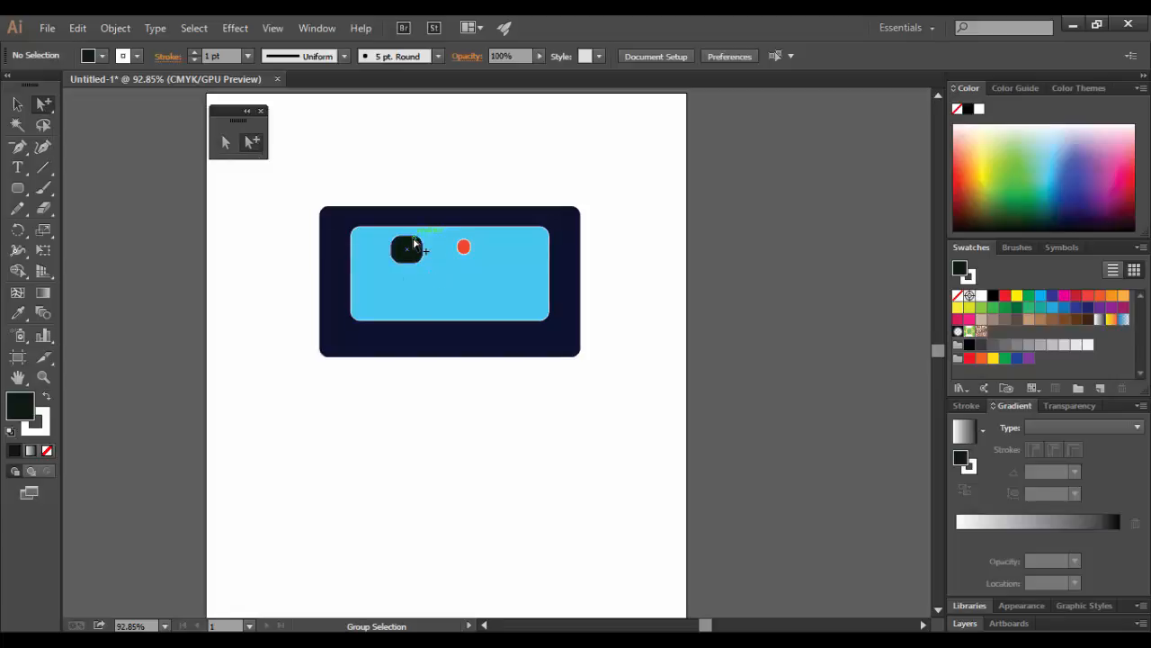
pyautogui.click(464, 249)
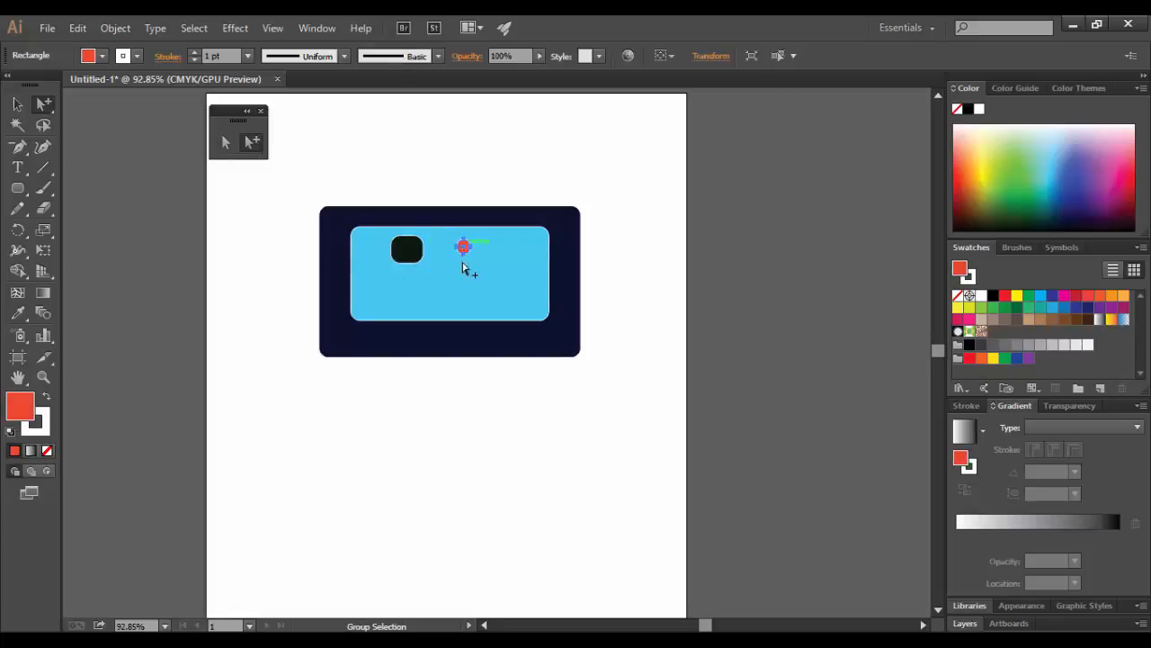
pyautogui.click(454, 312)
pyautogui.click(409, 340)
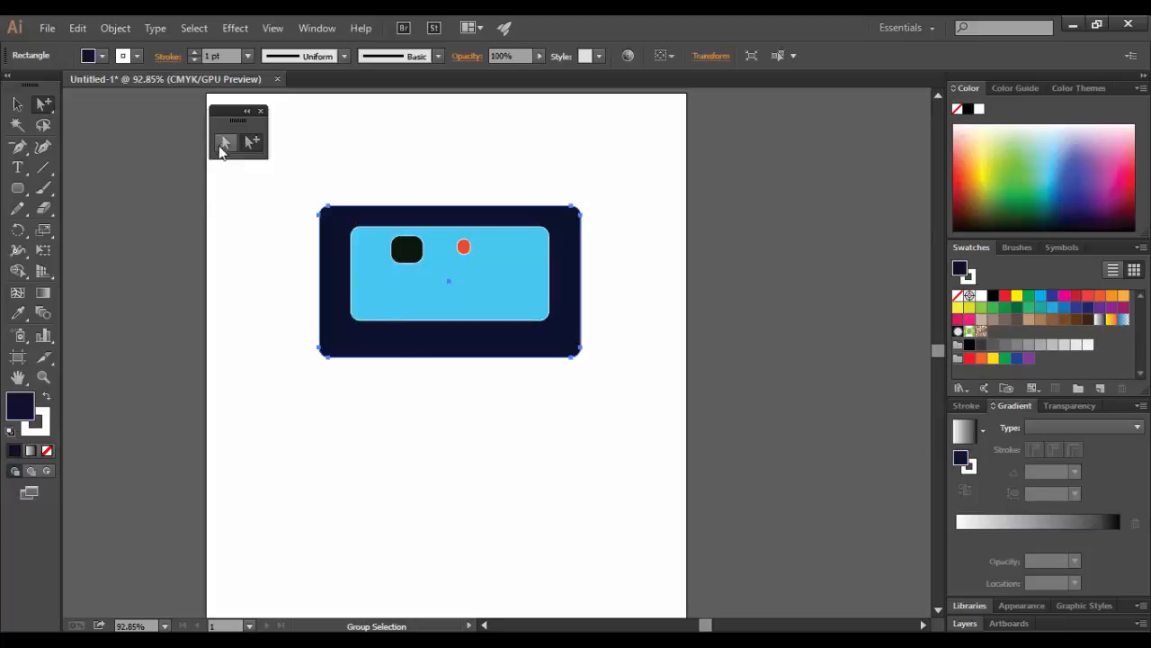
# - Use the Direct Selection tool to select the black, red and light blue shapes individually, ending on the black one
pyautogui.click(221, 146)
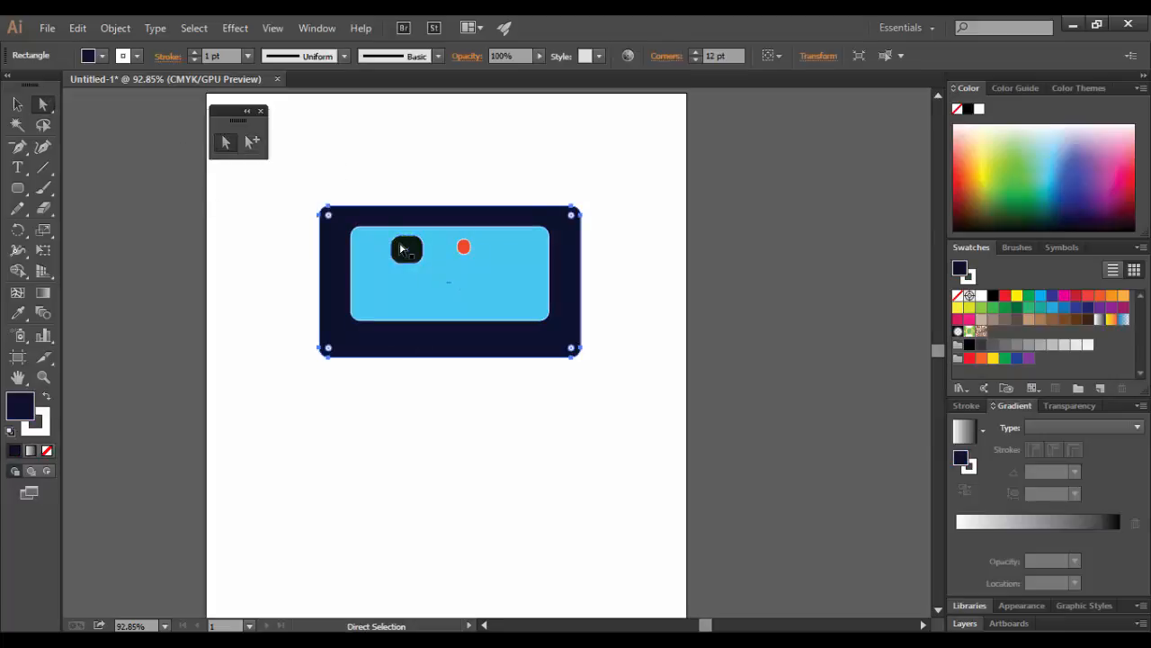
pyautogui.click(401, 248)
pyautogui.click(465, 248)
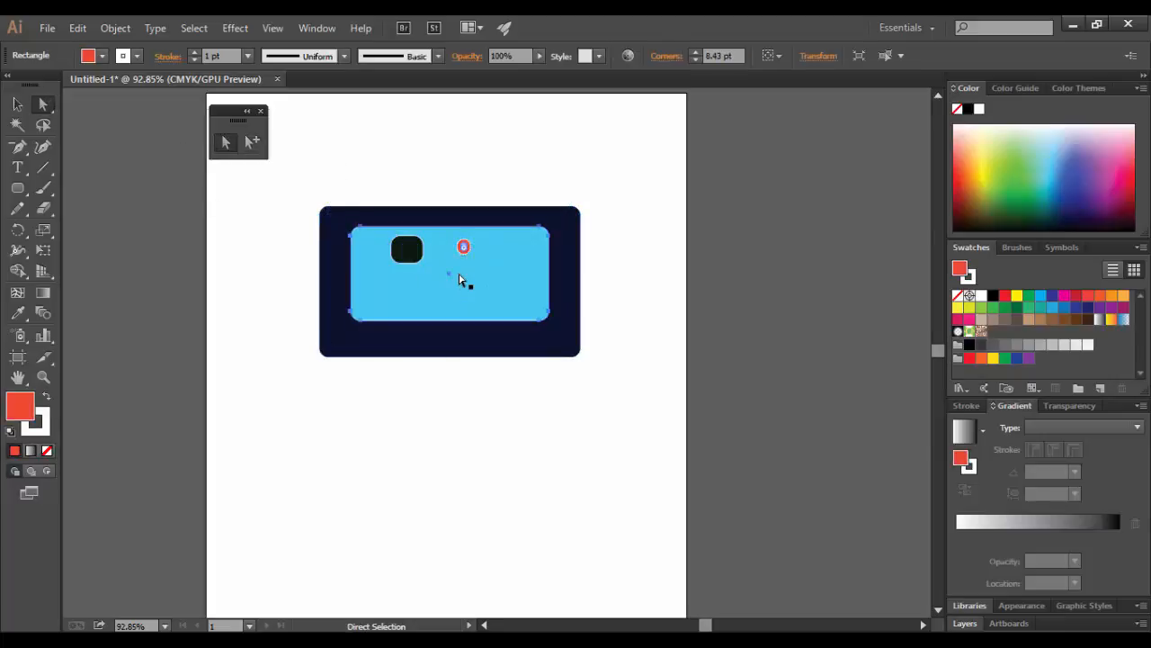
pyautogui.click(459, 279)
pyautogui.click(408, 253)
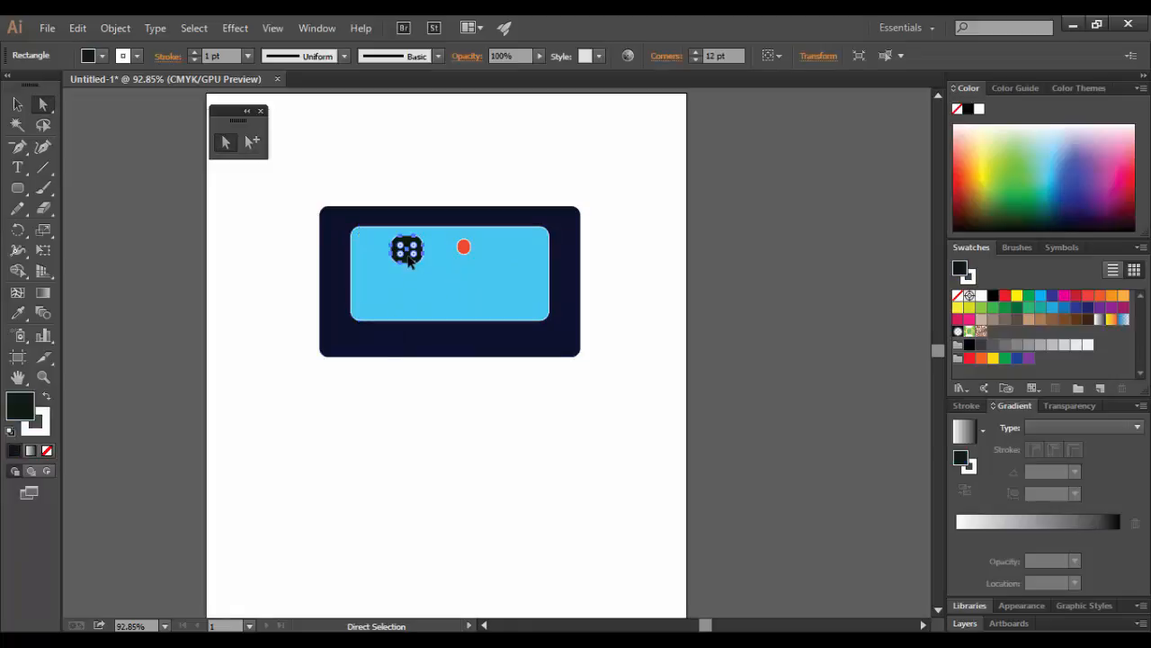
pyautogui.doubleClick(464, 248)
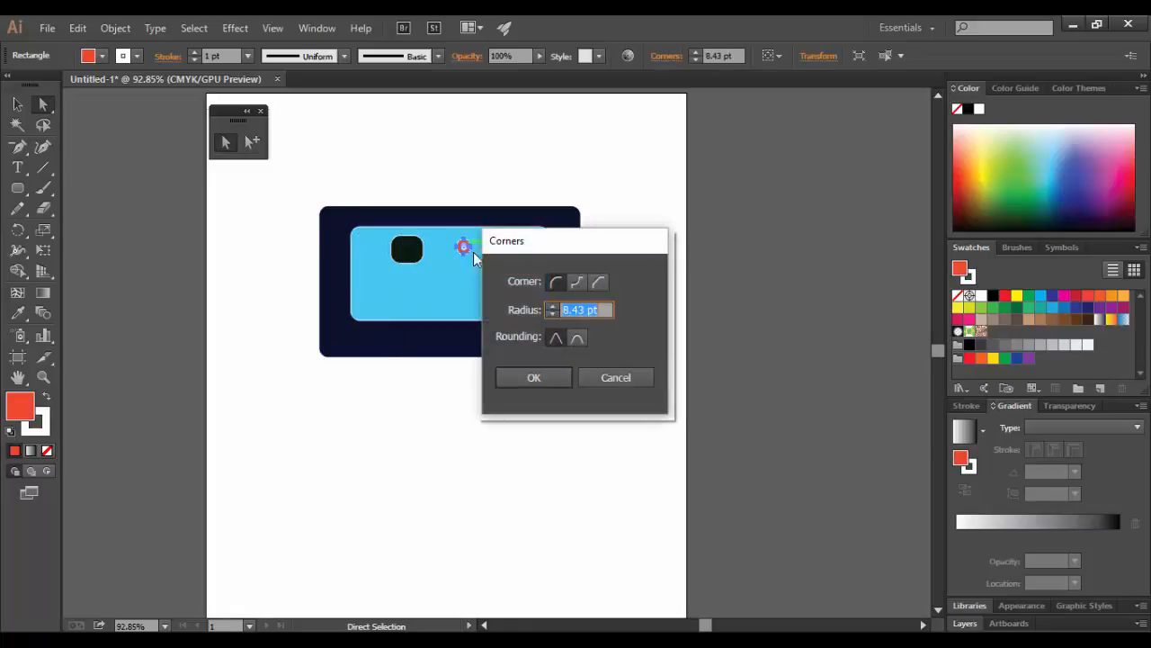
pyautogui.click(616, 378)
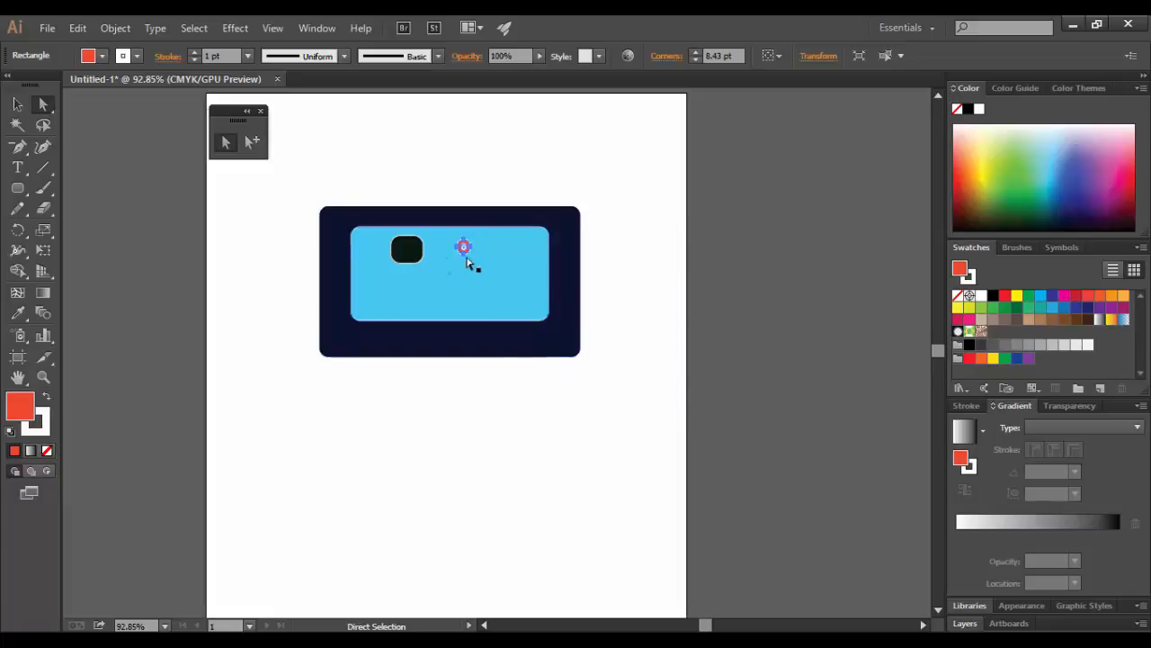
pyautogui.click(398, 258)
pyautogui.doubleClick(400, 255)
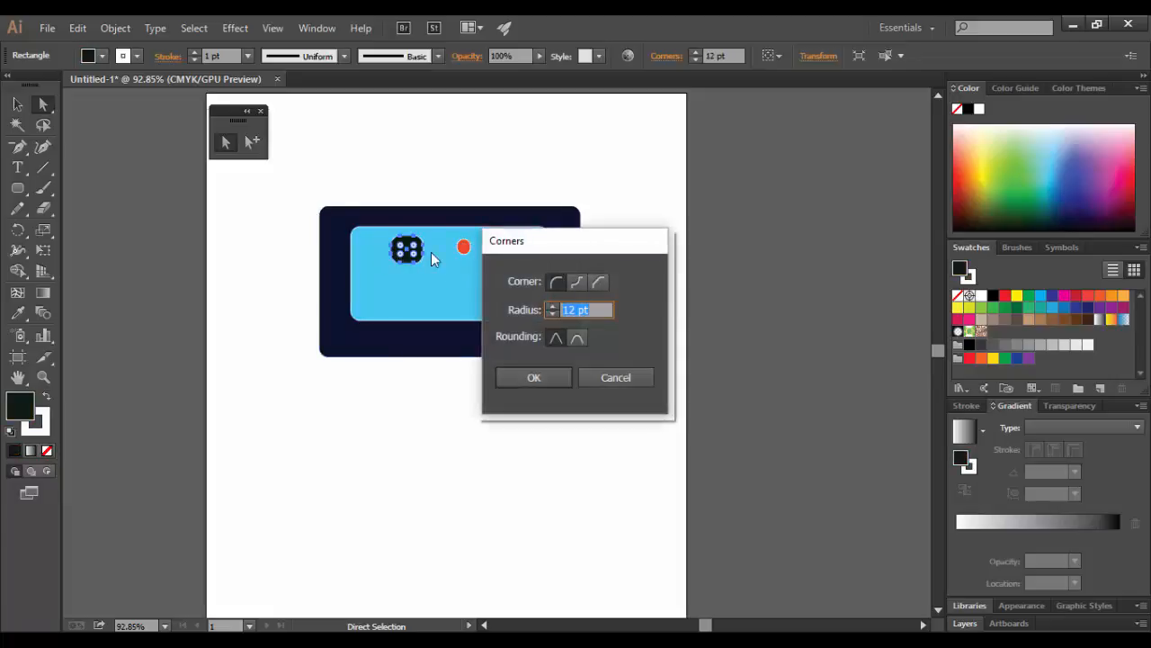
pyautogui.click(611, 382)
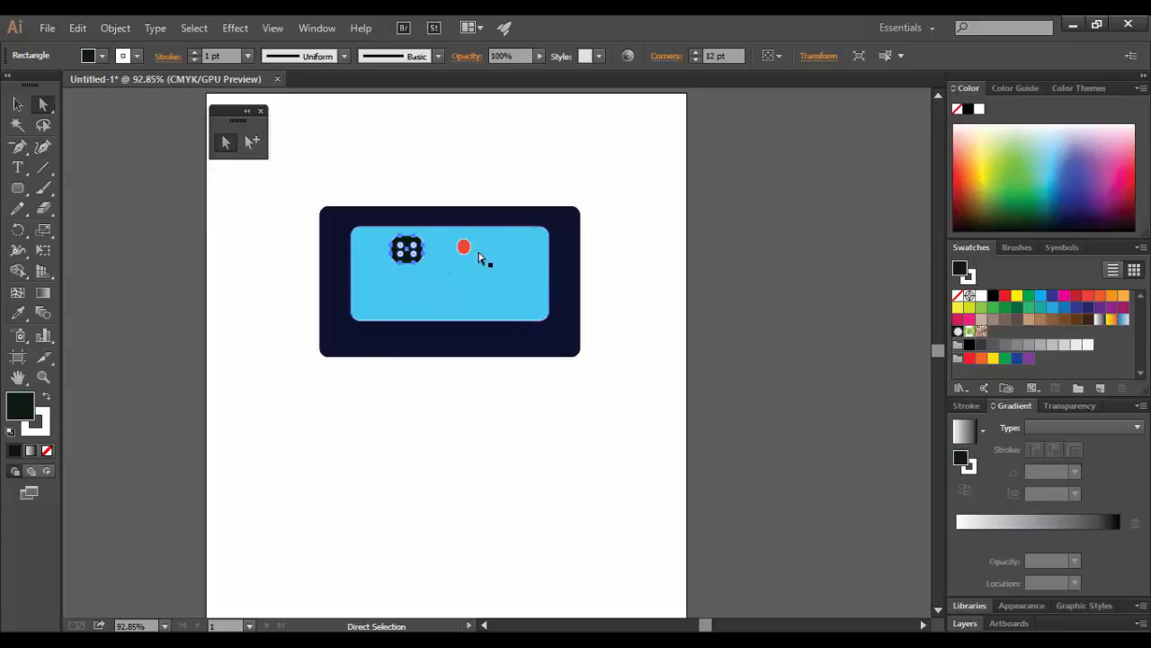
# - Use the Group Selection tool to extend the selection from the red shape through its parent groups to the whole artwork, and deselect
pyautogui.click(251, 141)
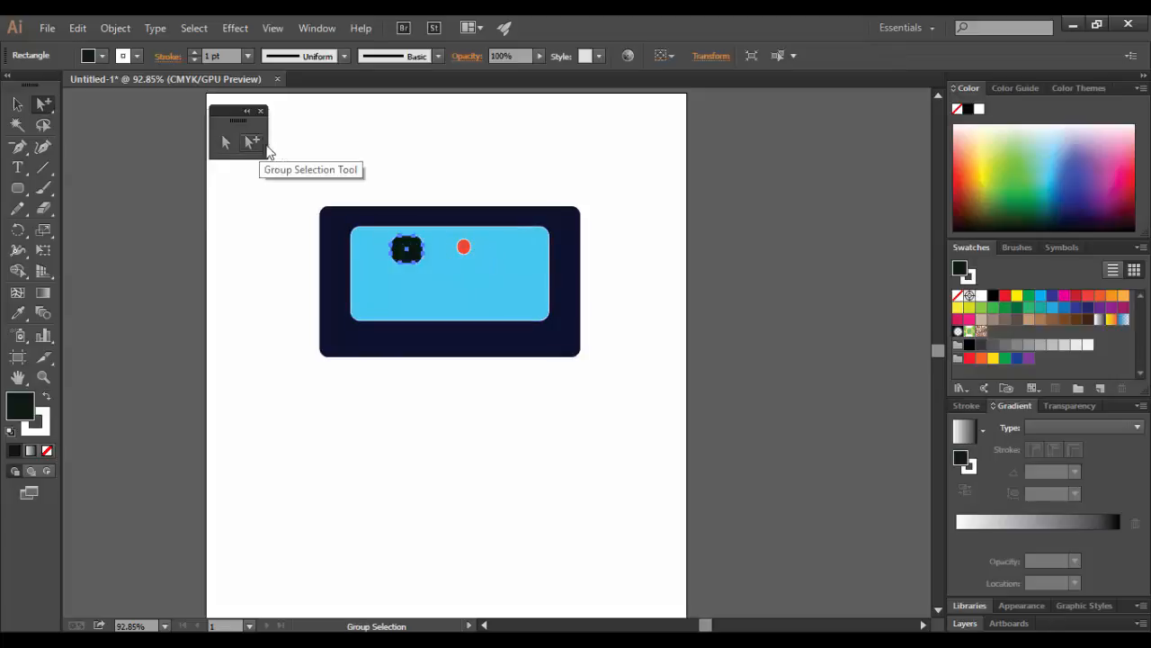
pyautogui.click(464, 247)
pyautogui.click(464, 247)
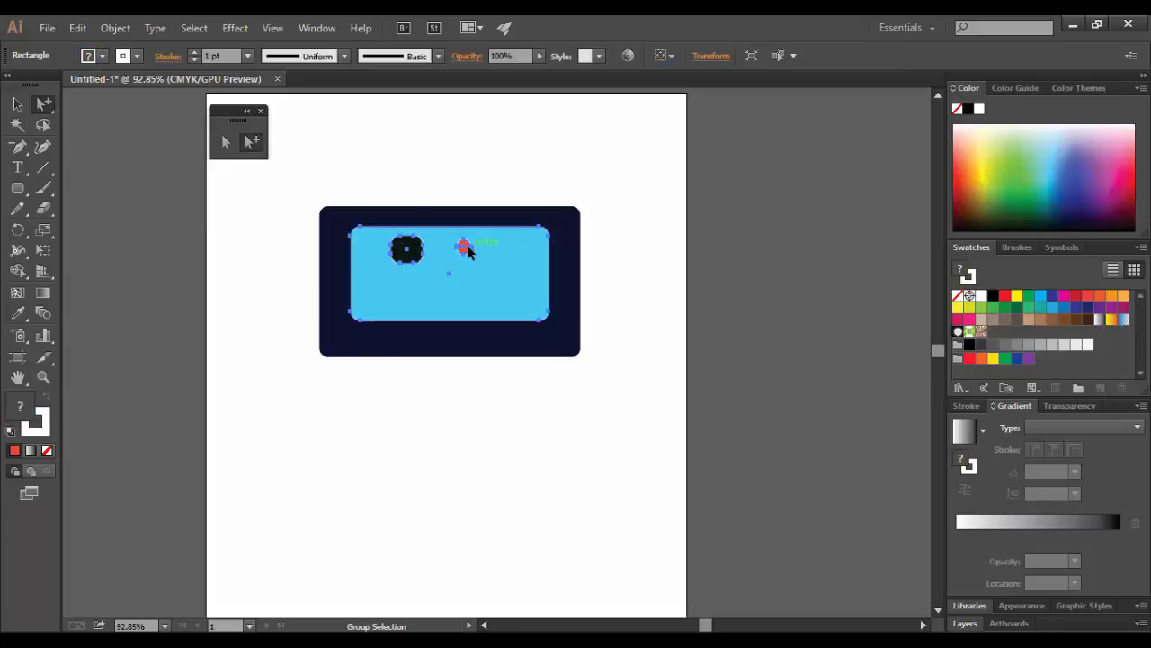
pyautogui.click(381, 252)
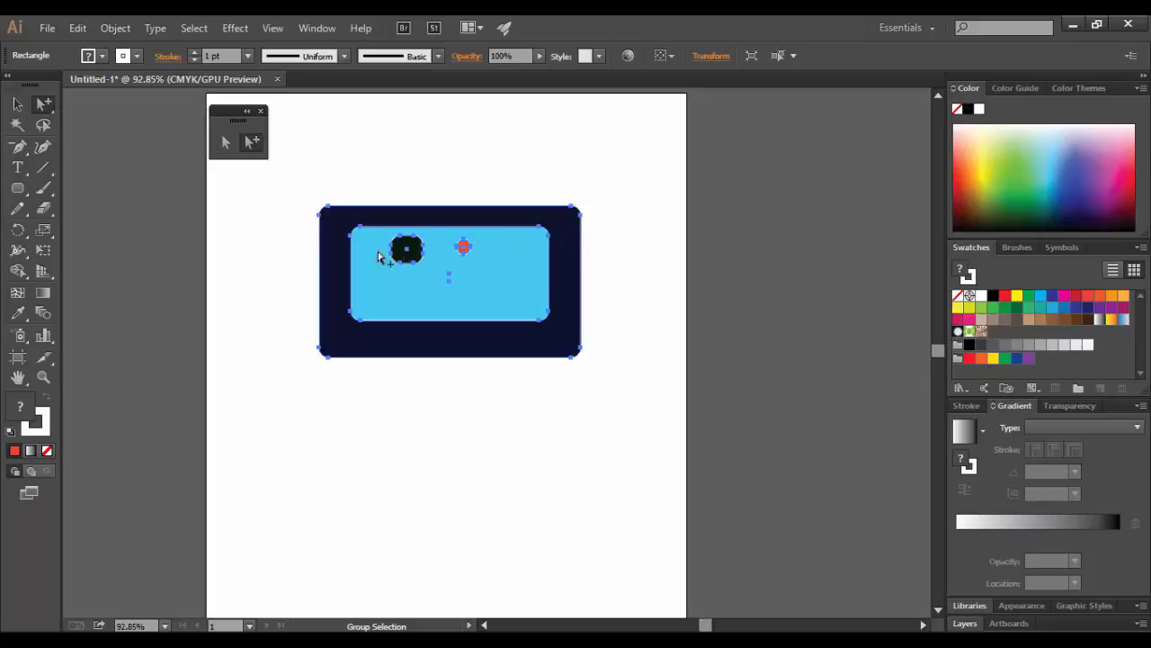
pyautogui.click(298, 265)
# - With Group Selection, move the black and red pair slightly right, and move their light blue parent group slightly up and left
pyautogui.click(406, 250)
pyautogui.click(407, 251)
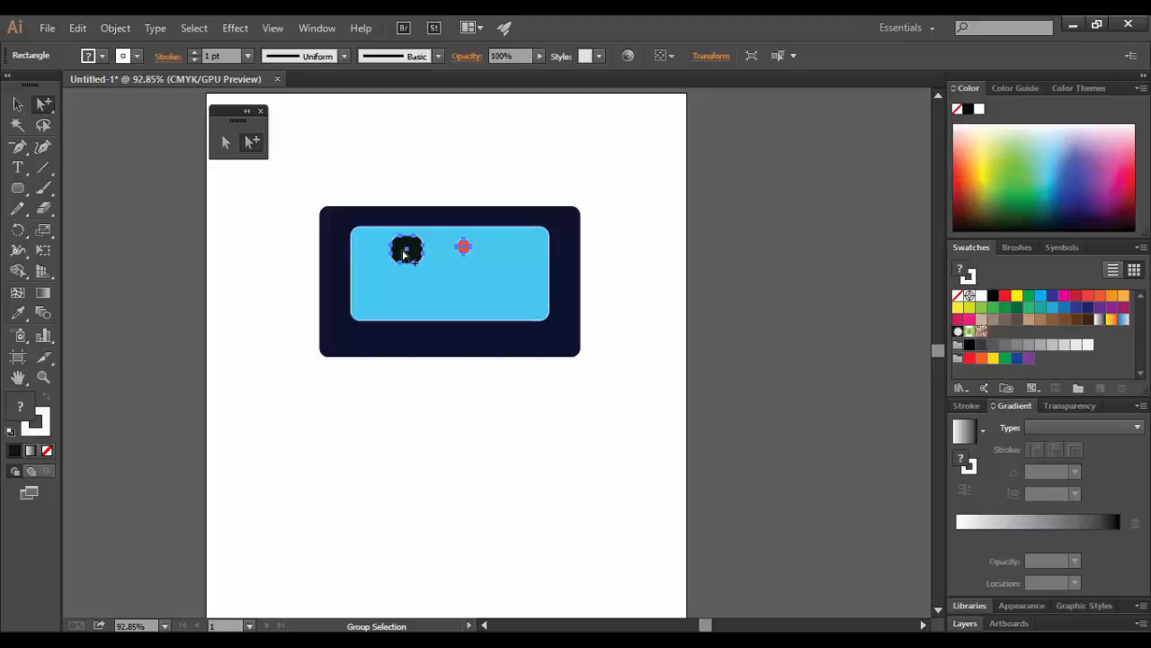
pyautogui.moveTo(410, 260); pyautogui.dragTo(443, 263)
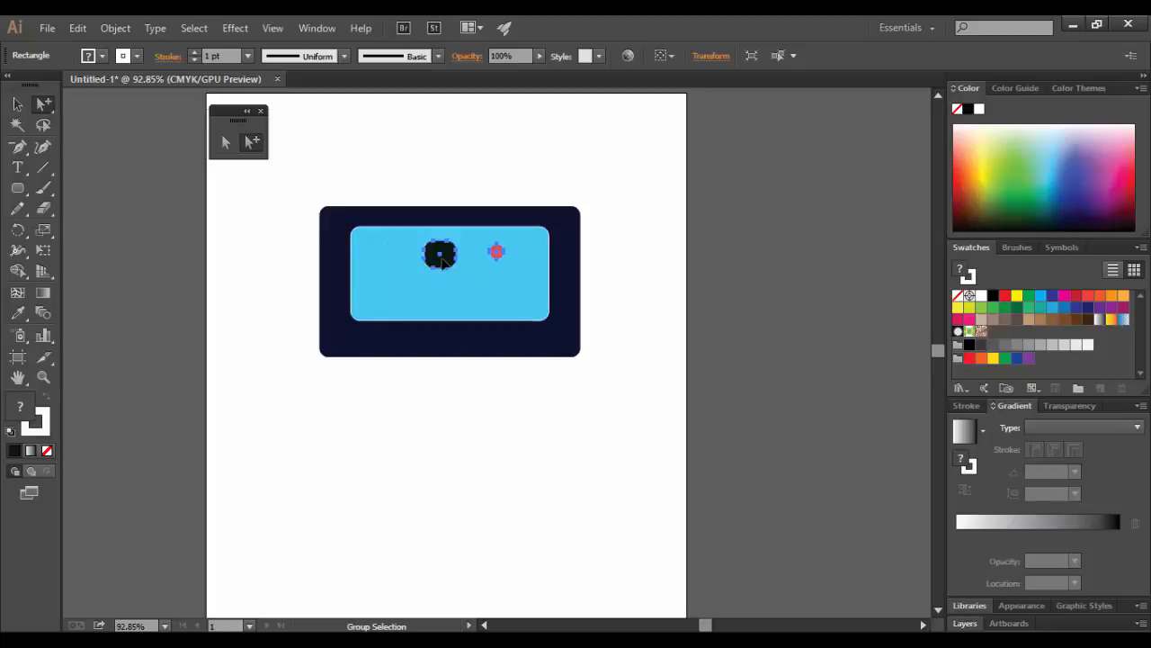
pyautogui.click(442, 264)
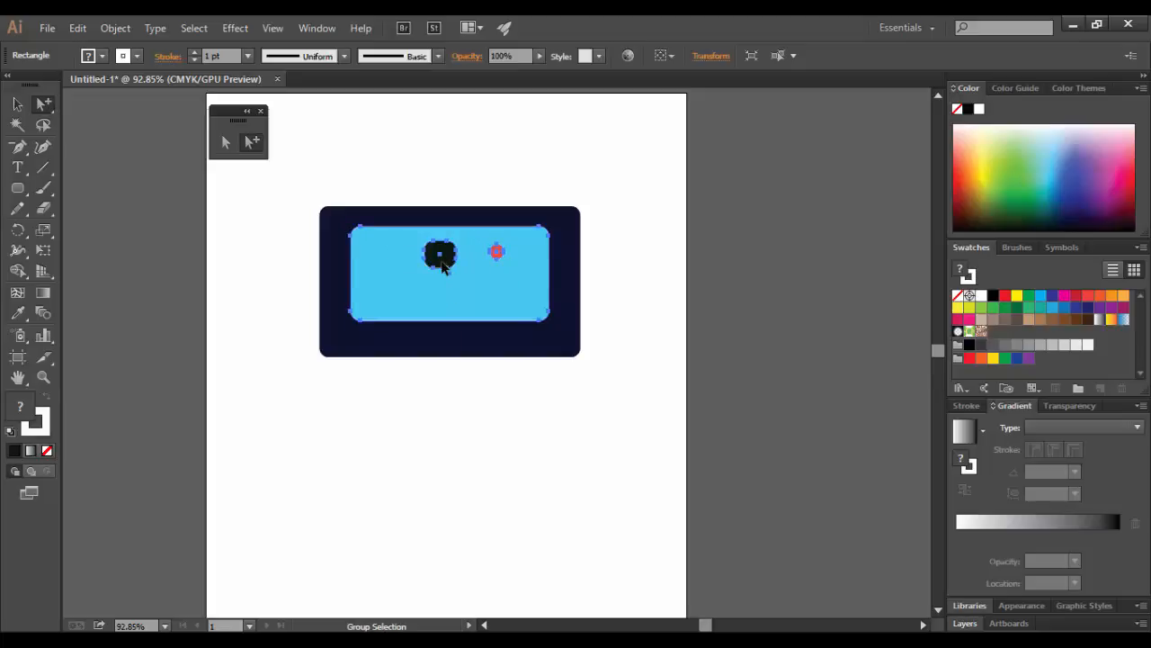
pyautogui.moveTo(443, 264)
pyautogui.mouseDown()
pyautogui.moveTo(426, 271)
pyautogui.moveTo(439, 254)
pyautogui.mouseUp()
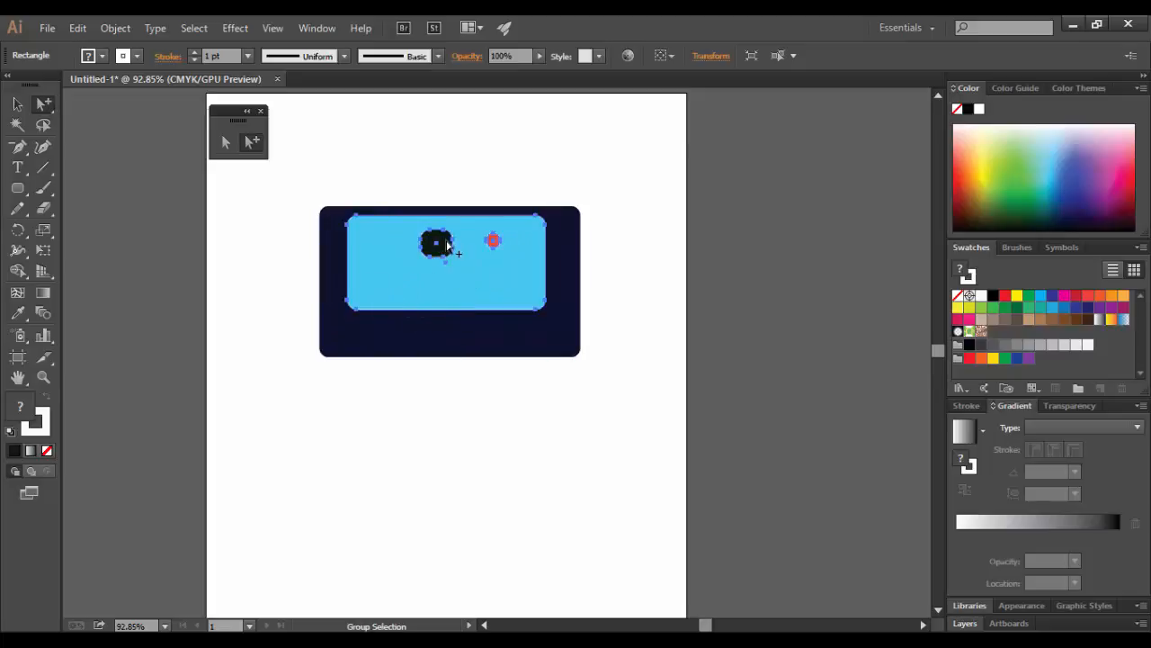
# - Extend the group selection to the outermost navy group, move the whole artwork up and right, and deselect it
pyautogui.click(446, 245)
pyautogui.moveTo(447, 245); pyautogui.dragTo(474, 194)
pyautogui.click(323, 322)
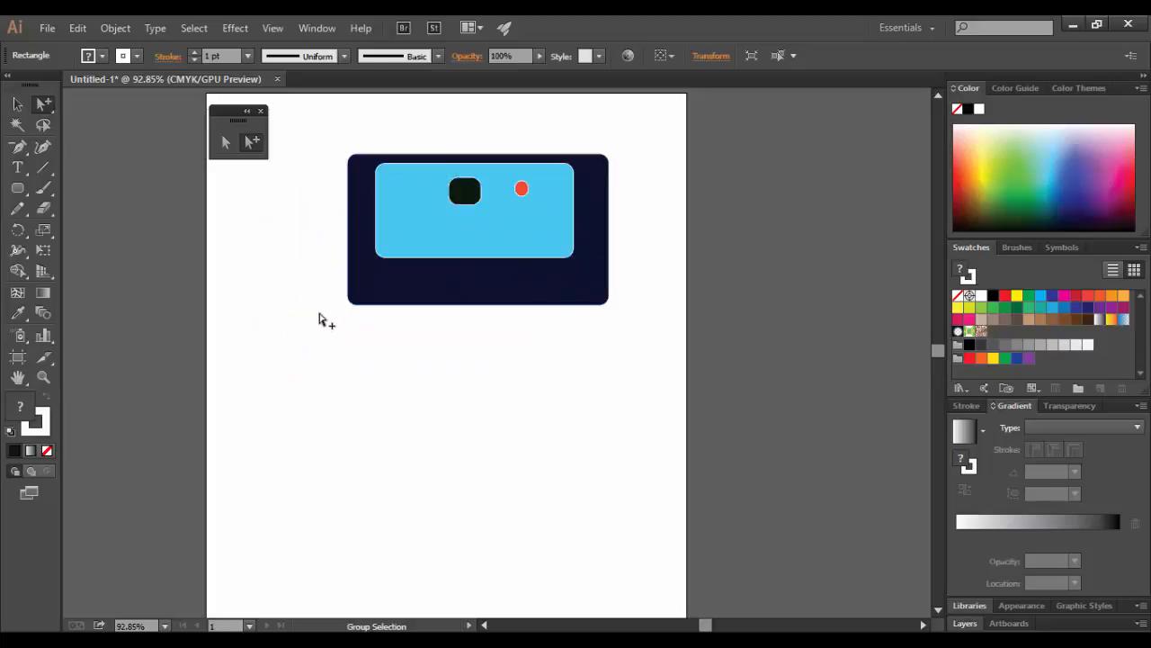
# - Group-select the light blue subgroup starting from its black shape and move it down and slightly right within the navy rectangle
pyautogui.click(464, 195)
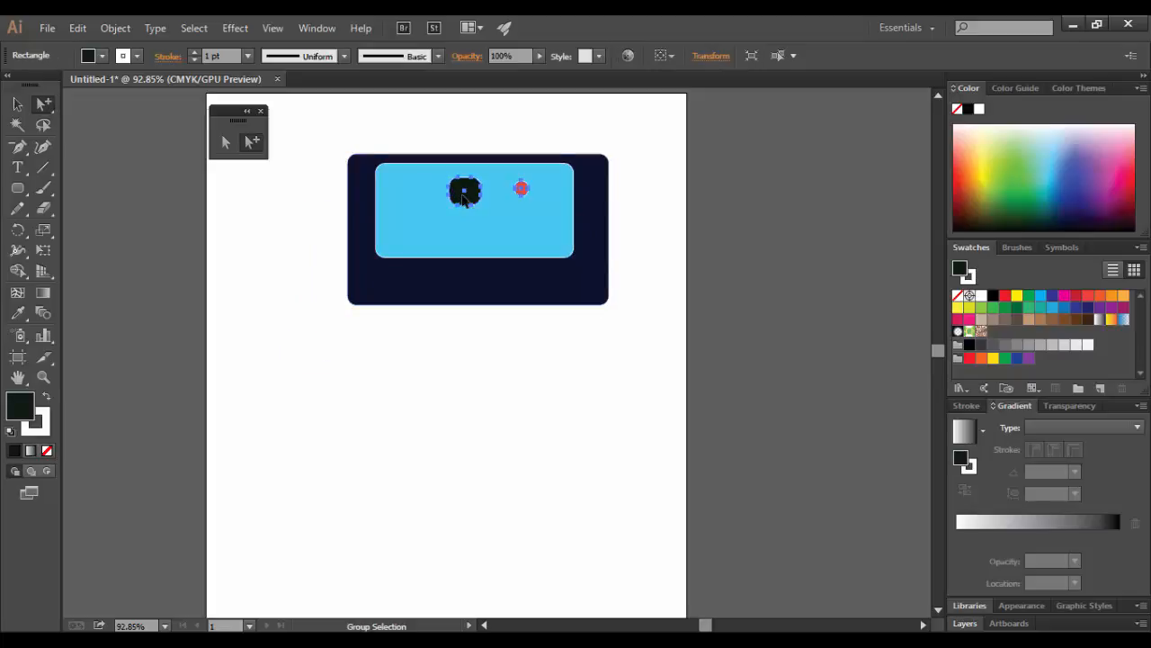
pyautogui.click(463, 196)
pyautogui.moveTo(467, 206); pyautogui.dragTo(478, 220)
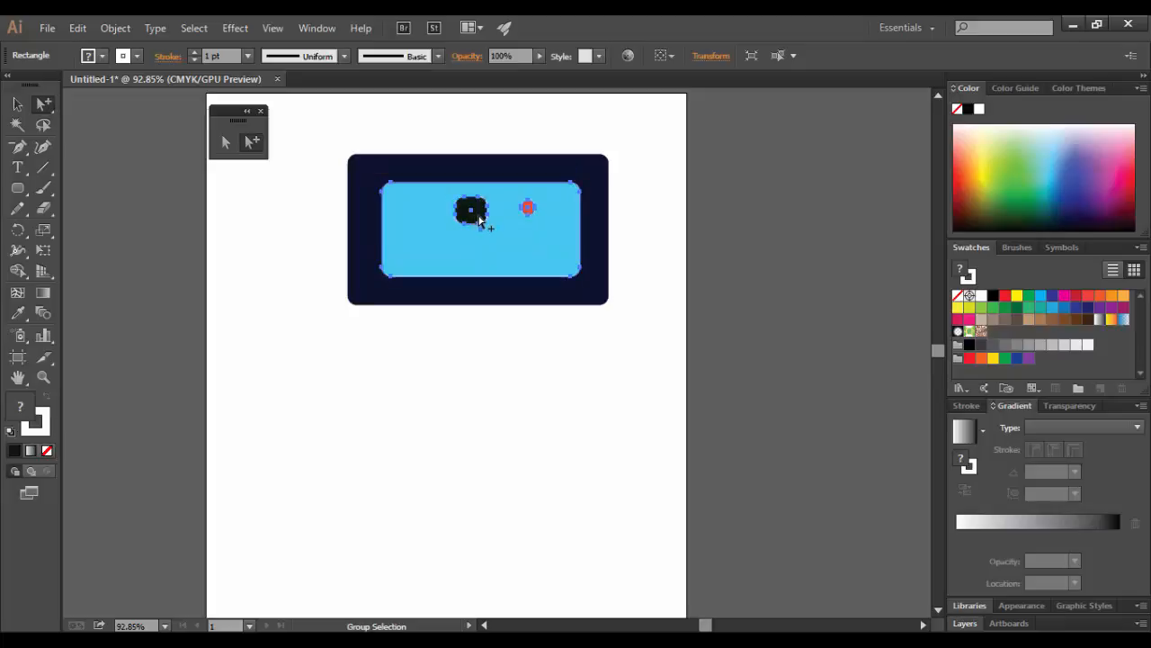
# - Extend the selection to the whole artwork, clear it, and select the black and red shapes individually with Group Selection
pyautogui.click(479, 220)
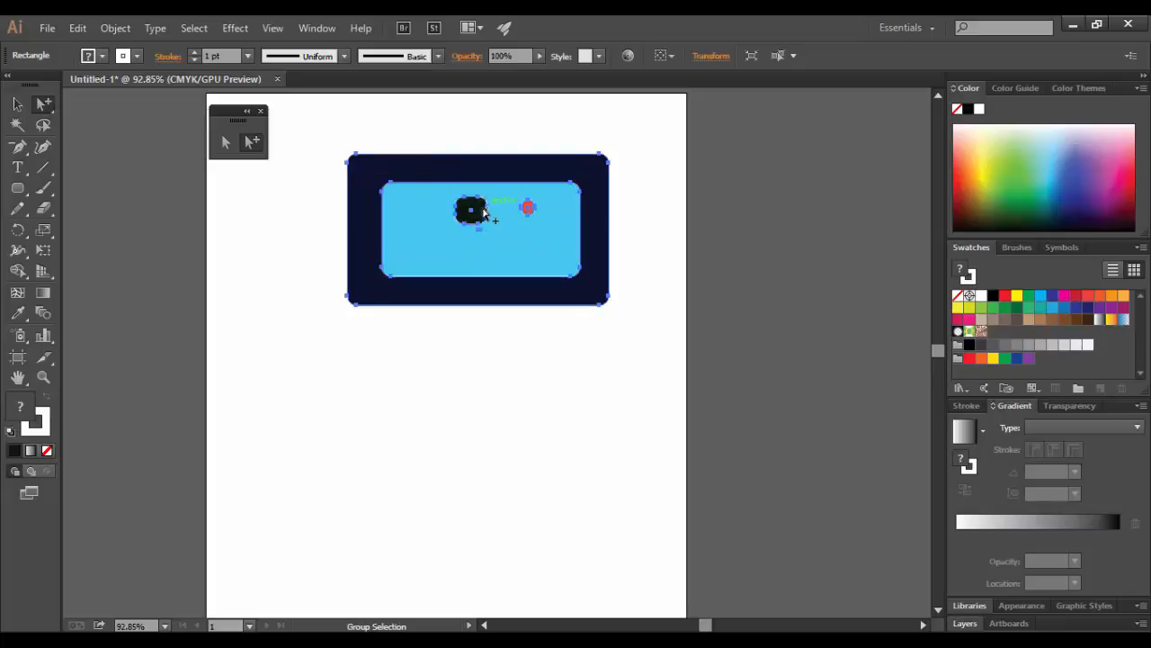
pyautogui.click(311, 252)
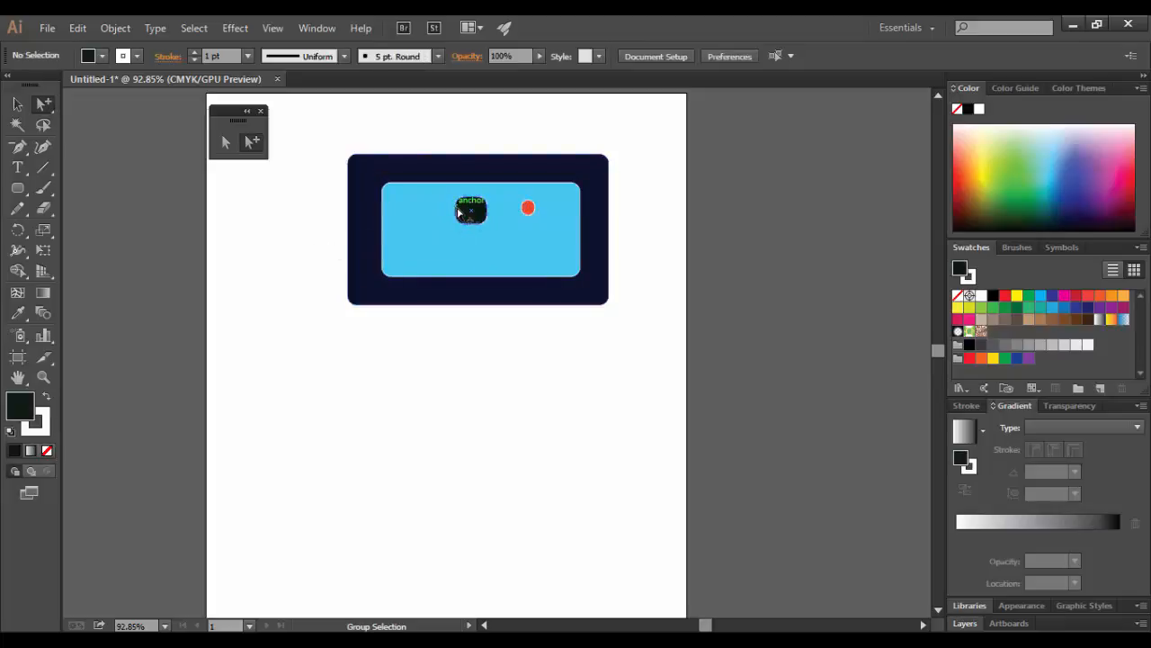
pyautogui.click(461, 214)
pyautogui.click(528, 208)
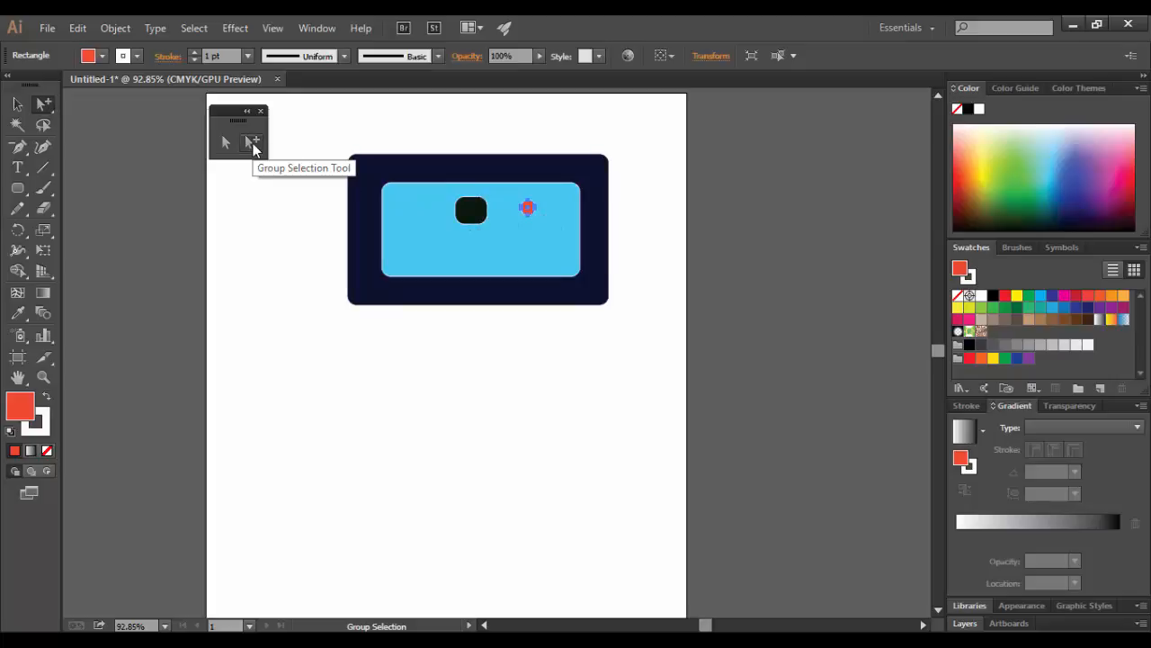
# - Use the Selection tool to isolate the innermost group, move the black shape up and left, and exit isolation mode
pyautogui.click(17, 104)
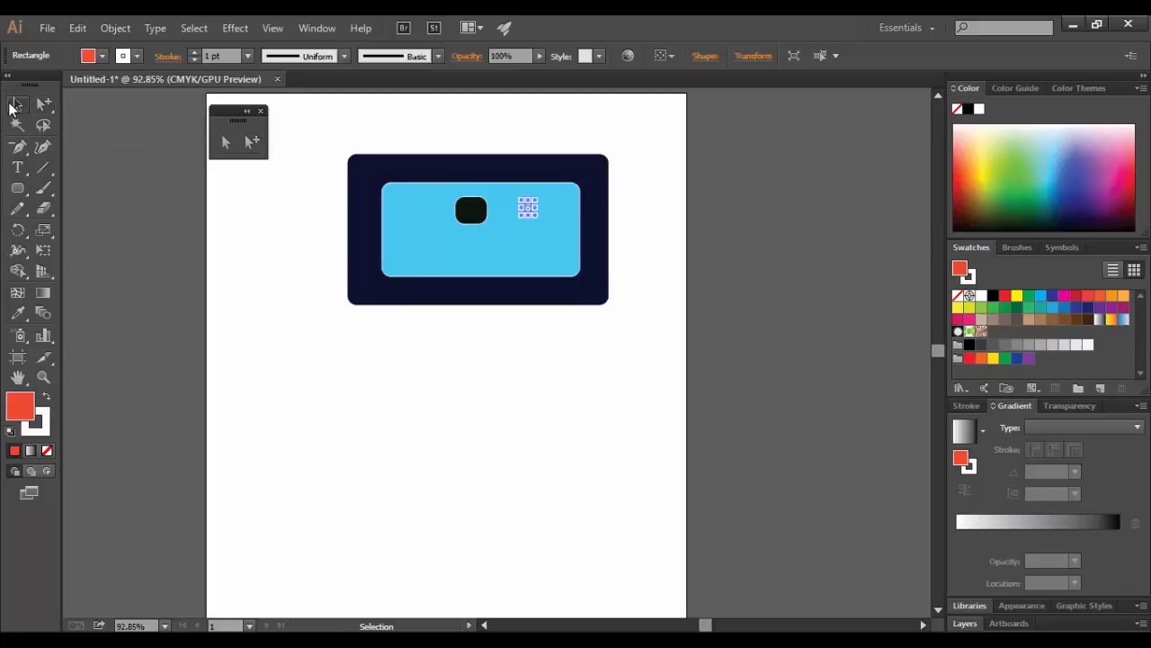
pyautogui.doubleClick(477, 221)
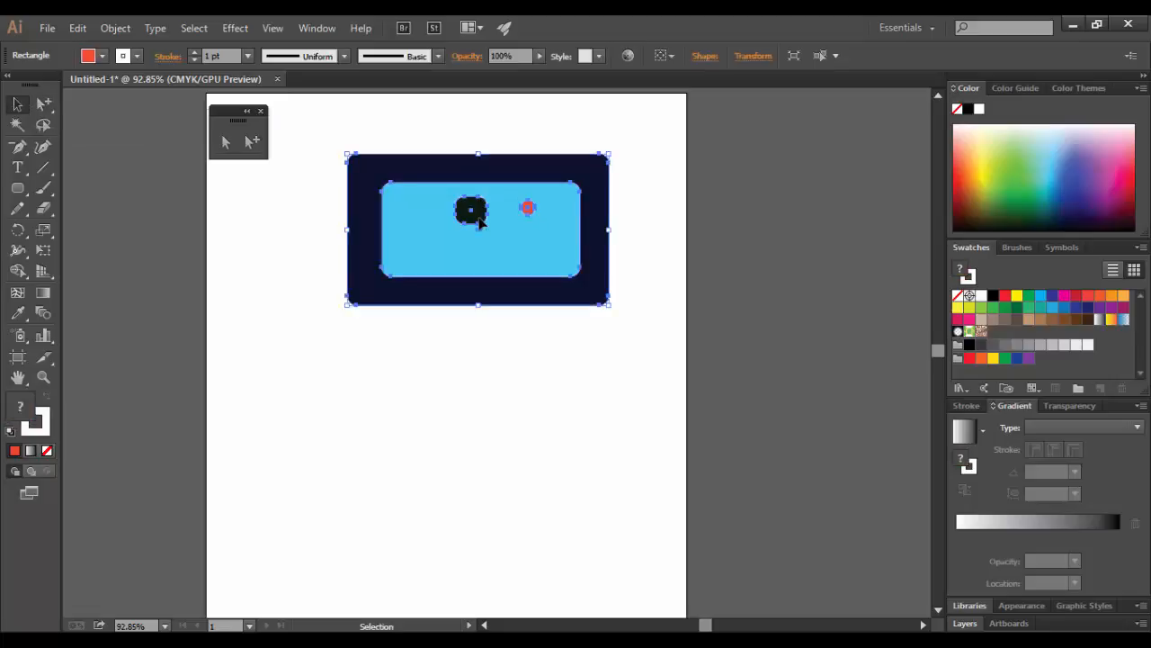
pyautogui.doubleClick(479, 223)
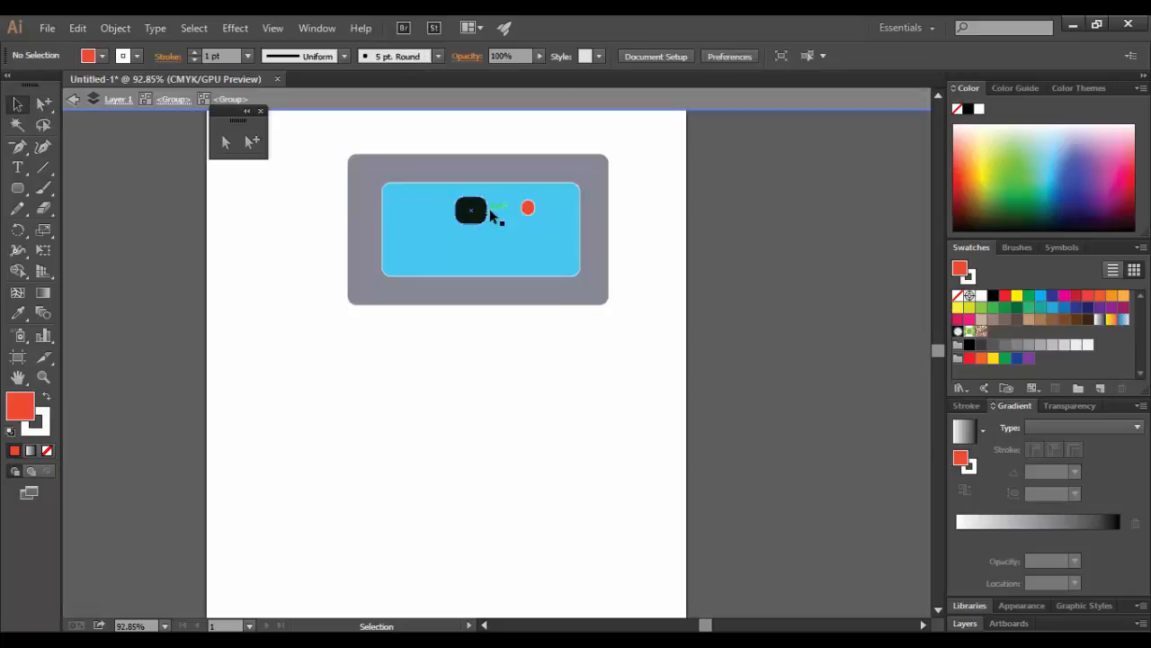
pyautogui.click(485, 213)
pyautogui.doubleClick(484, 216)
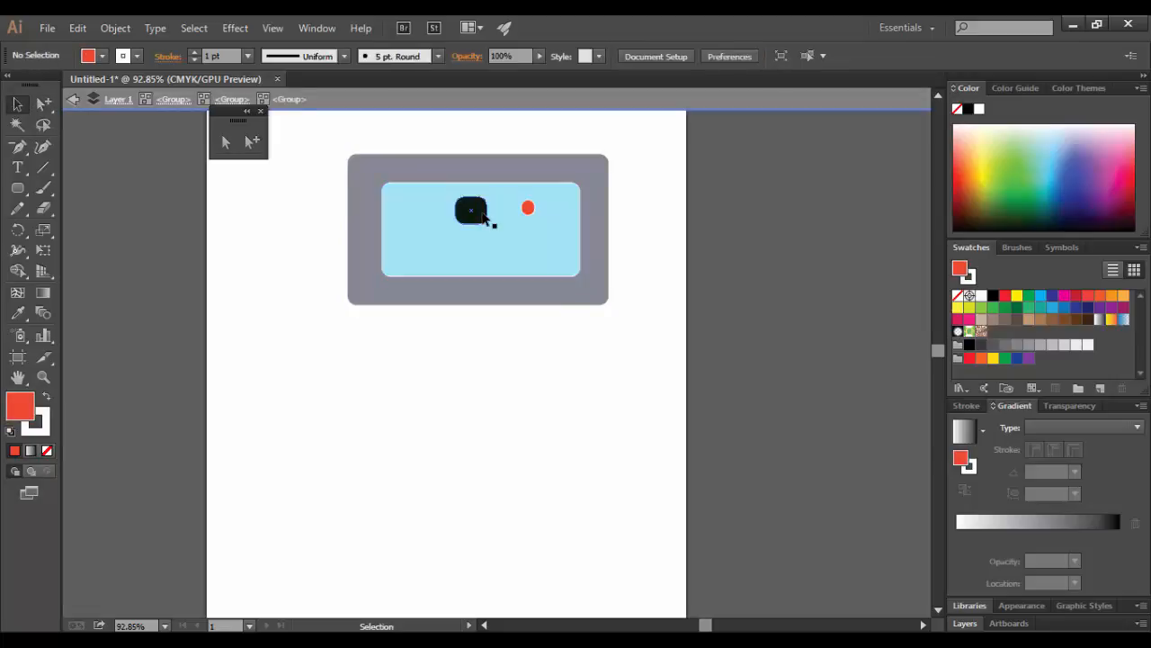
pyautogui.moveTo(487, 225); pyautogui.dragTo(463, 212)
pyautogui.doubleClick(488, 245)
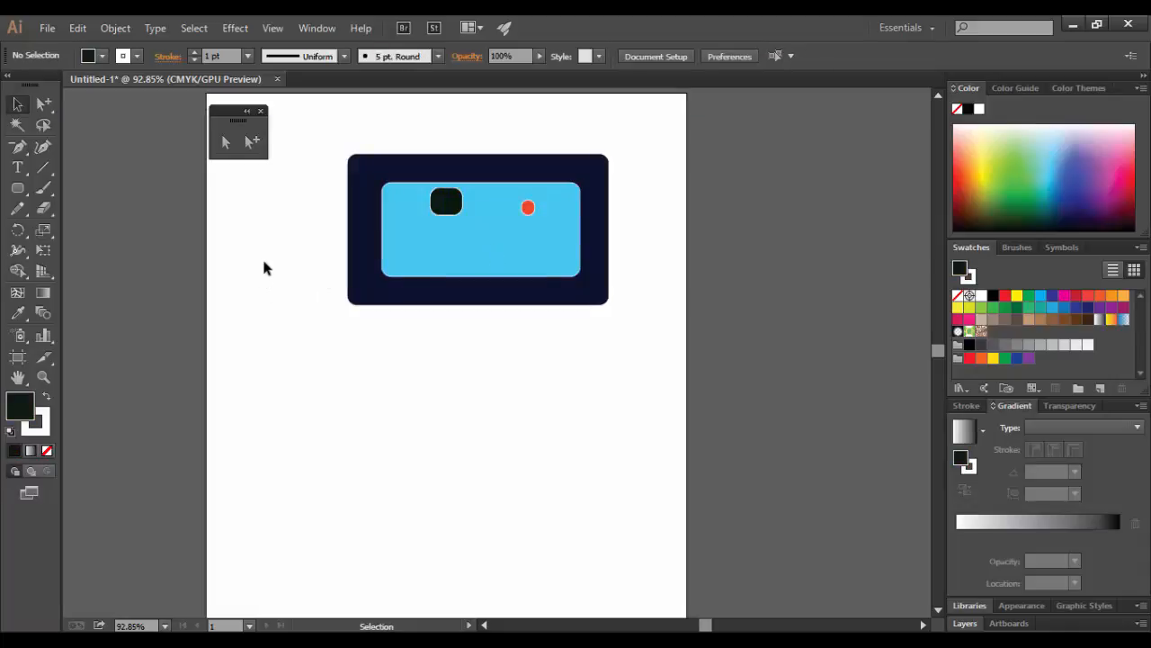
pyautogui.click(117, 28)
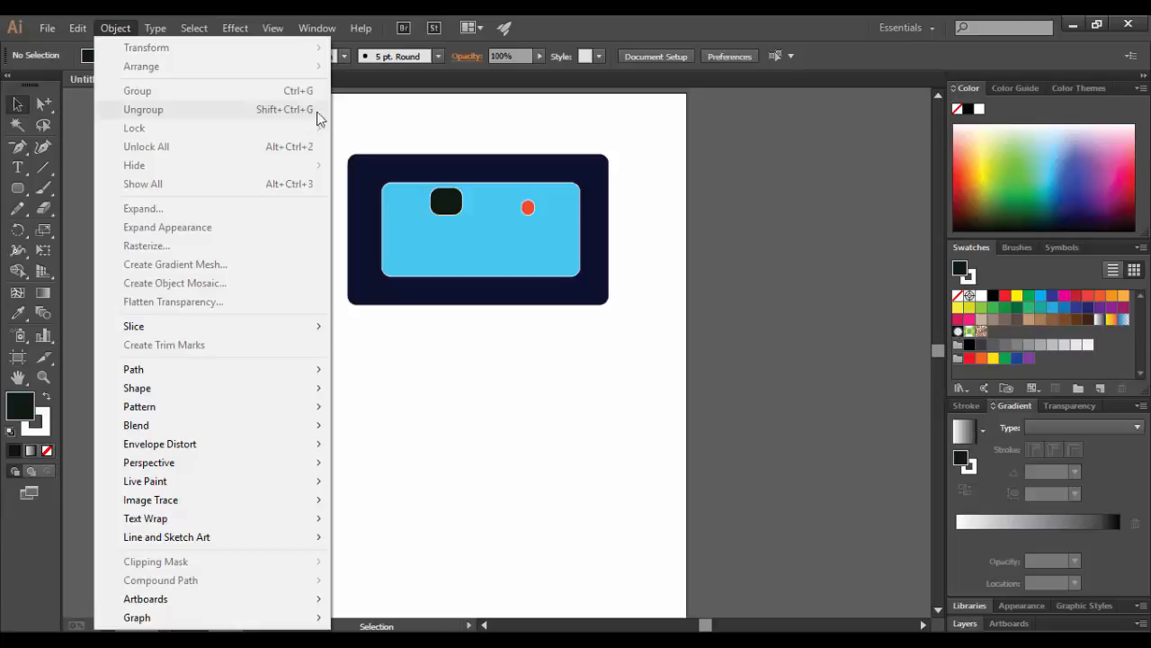
pyautogui.click(368, 123)
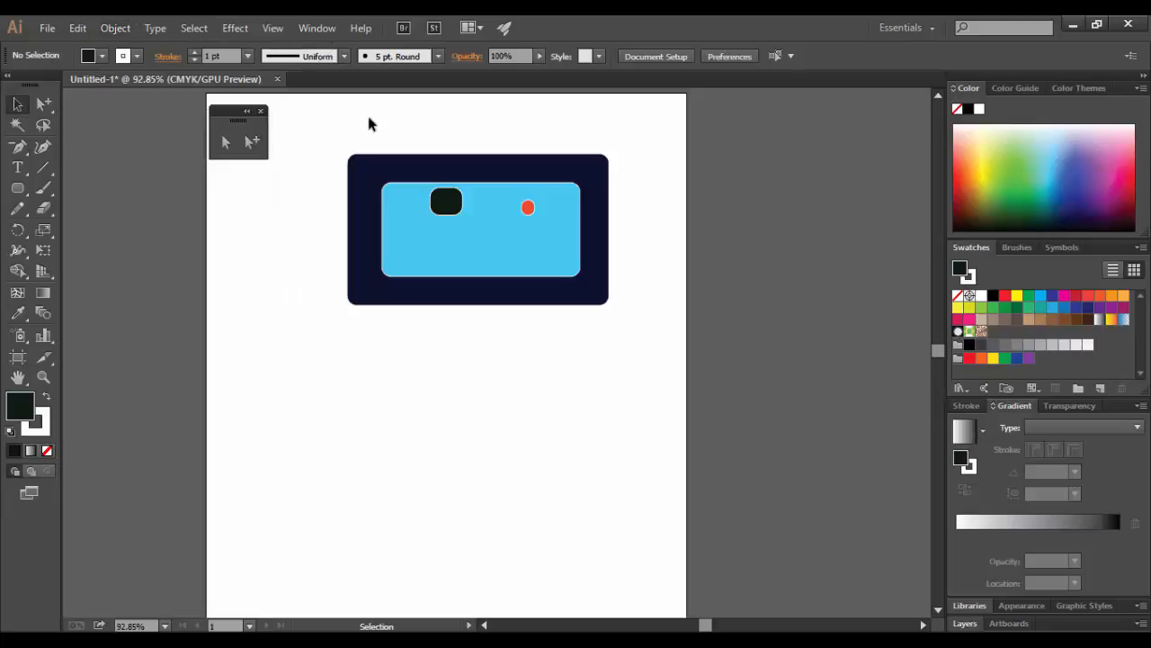
# - Move the entire nested group down and slightly left on the artboard with the Selection tool, and deselect it
pyautogui.click(520, 181)
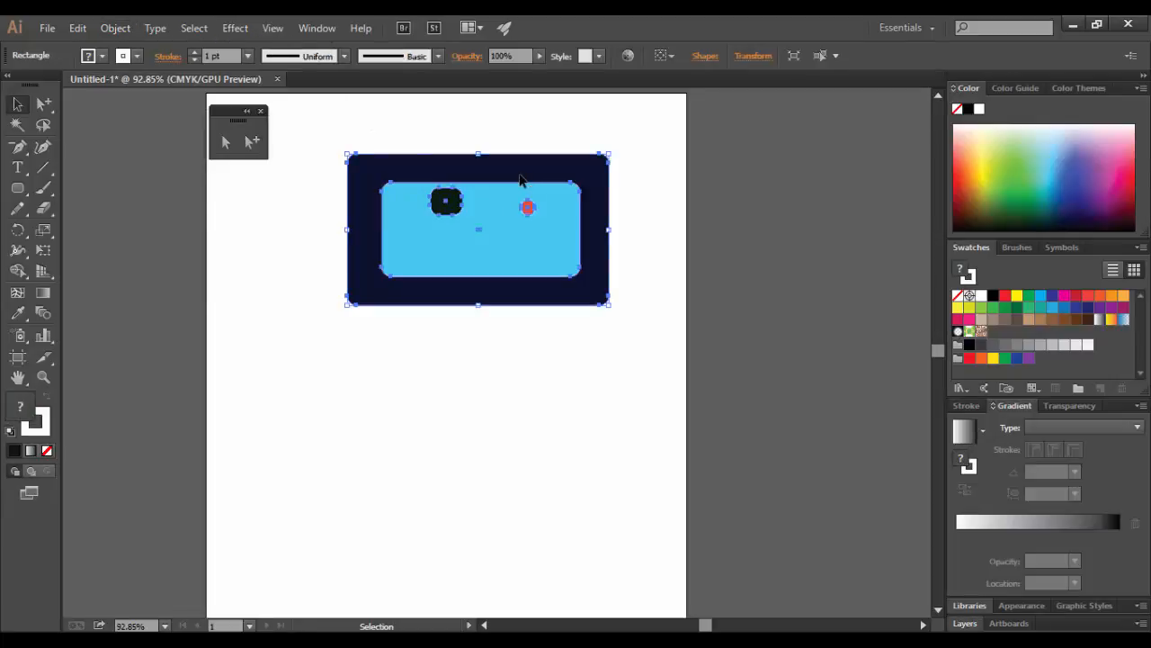
pyautogui.moveTo(520, 180); pyautogui.dragTo(498, 229)
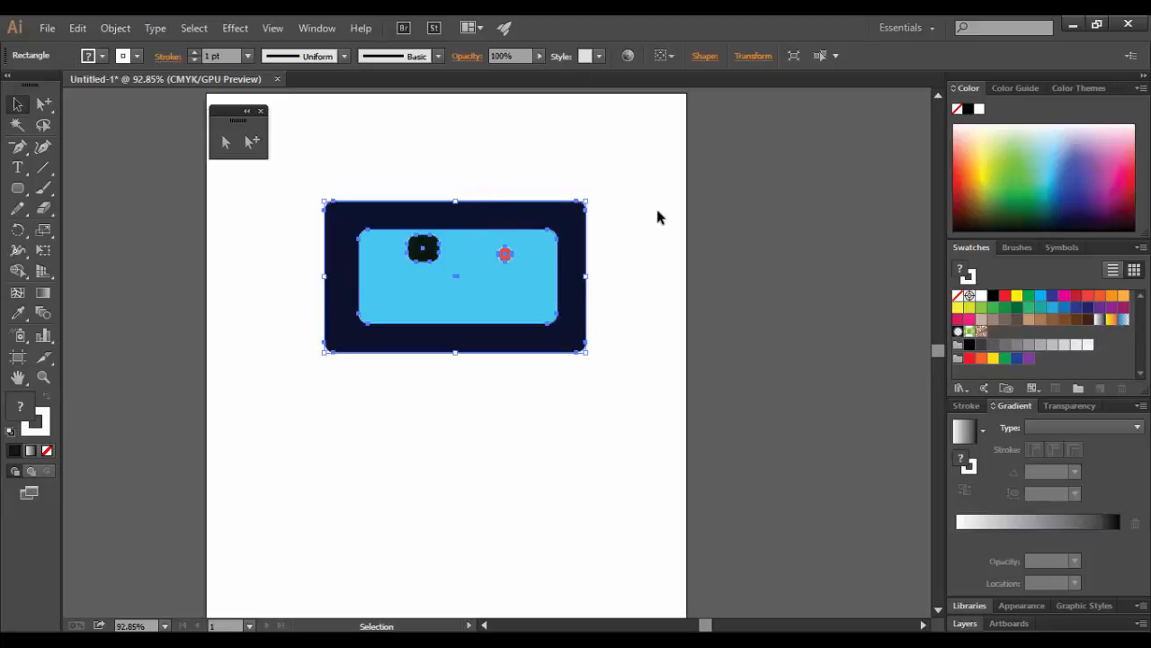
pyautogui.click(658, 216)
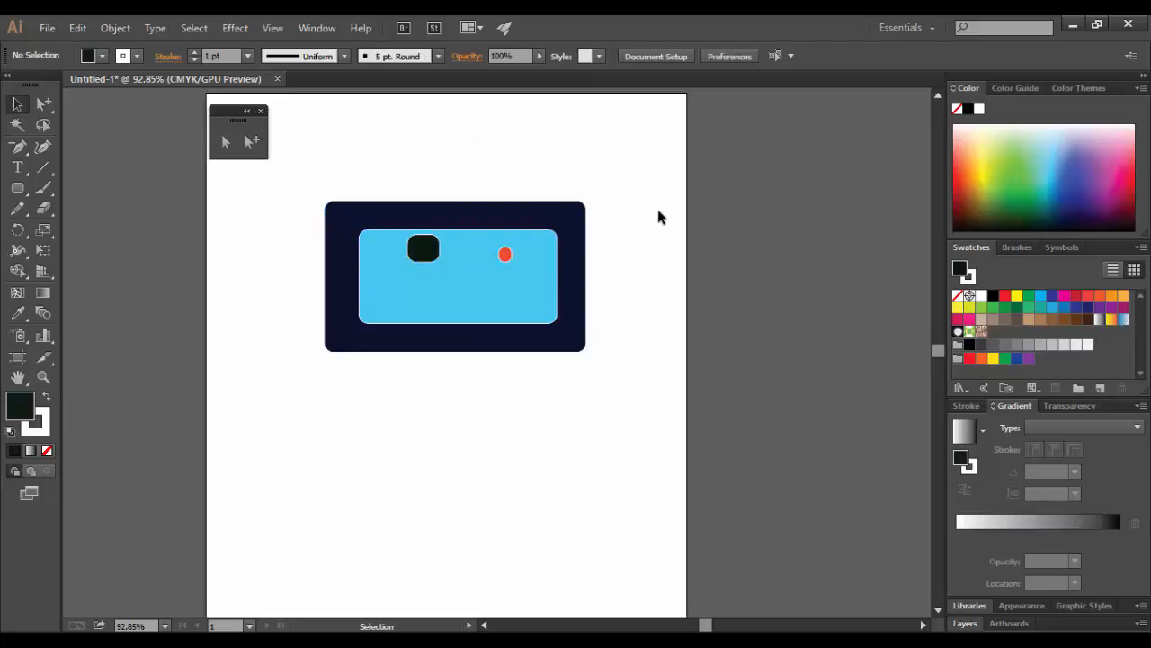